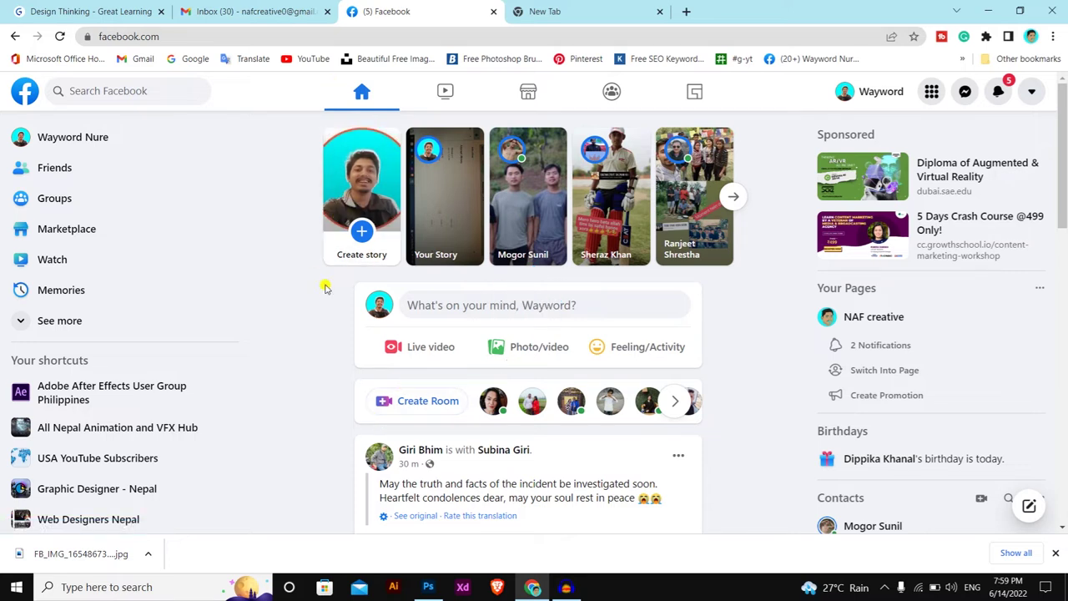
- Scroll down through the Facebook home news feed
scroll(323, 290, "down", 5)
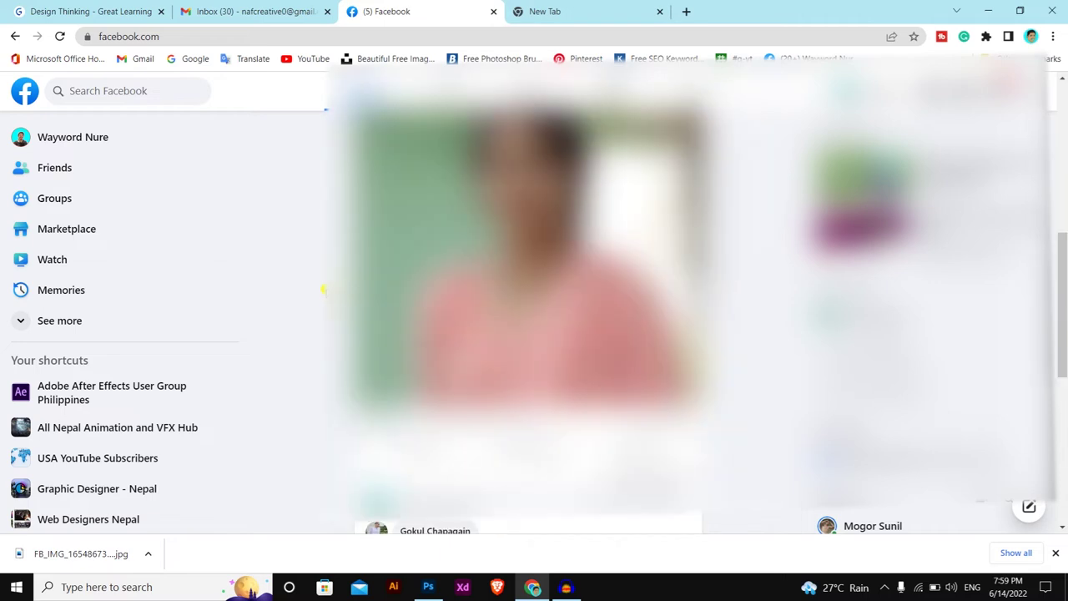
- Preview the Eiffel Tower attachment in the 'Edit my Phone Photography' email, then launch File Explorer
left_click(205, 10)
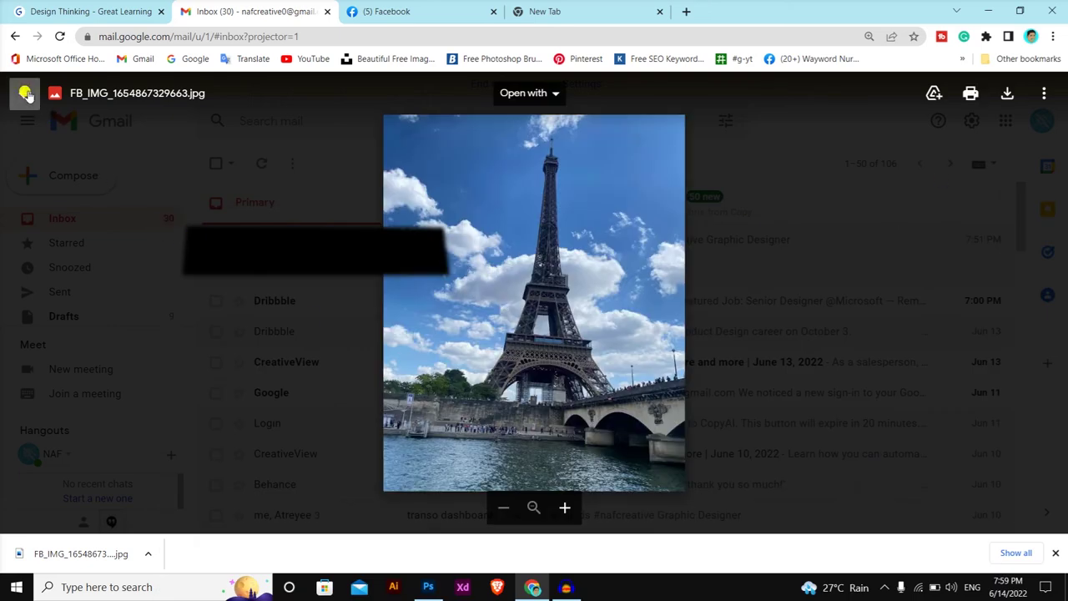
left_click(25, 93)
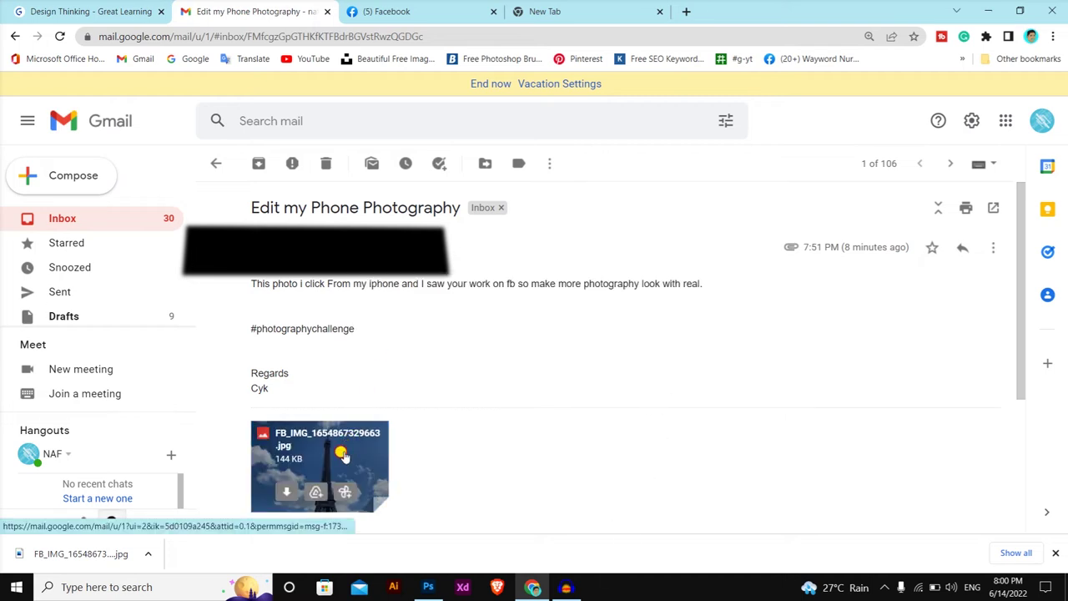
left_click(317, 455)
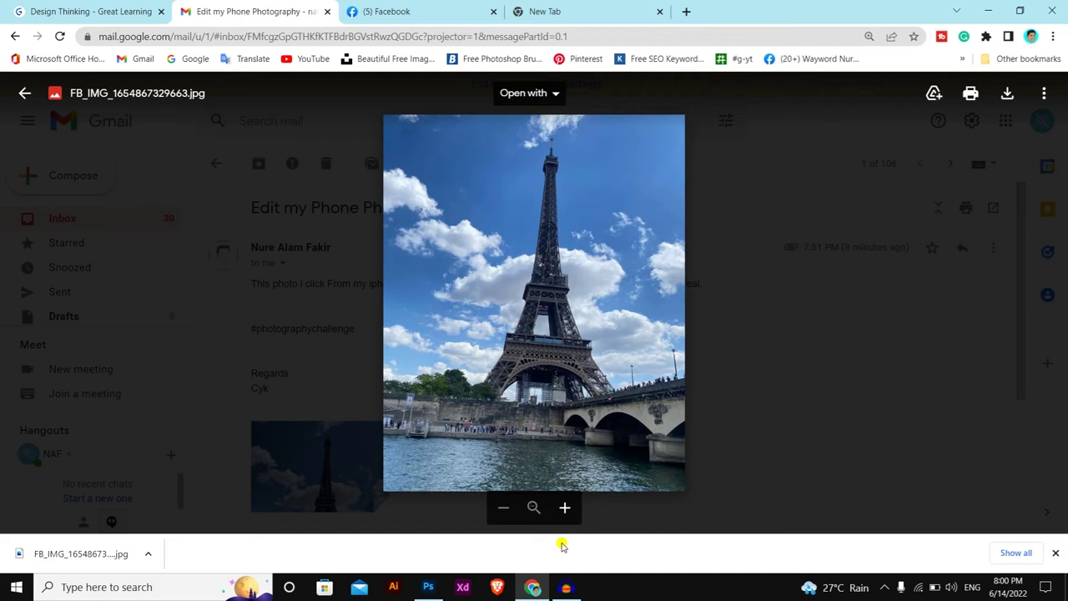
key("super+e")
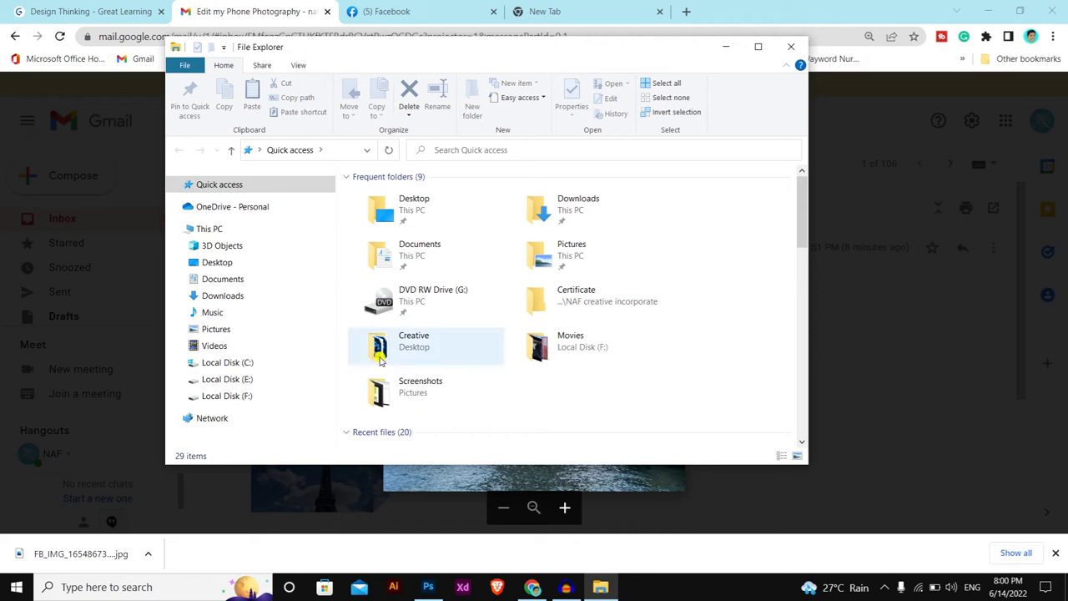
- Open the FB_IMG Eiffel Tower photo from Downloads in Adobe Photoshop
left_click(571, 219)
double_click(571, 219)
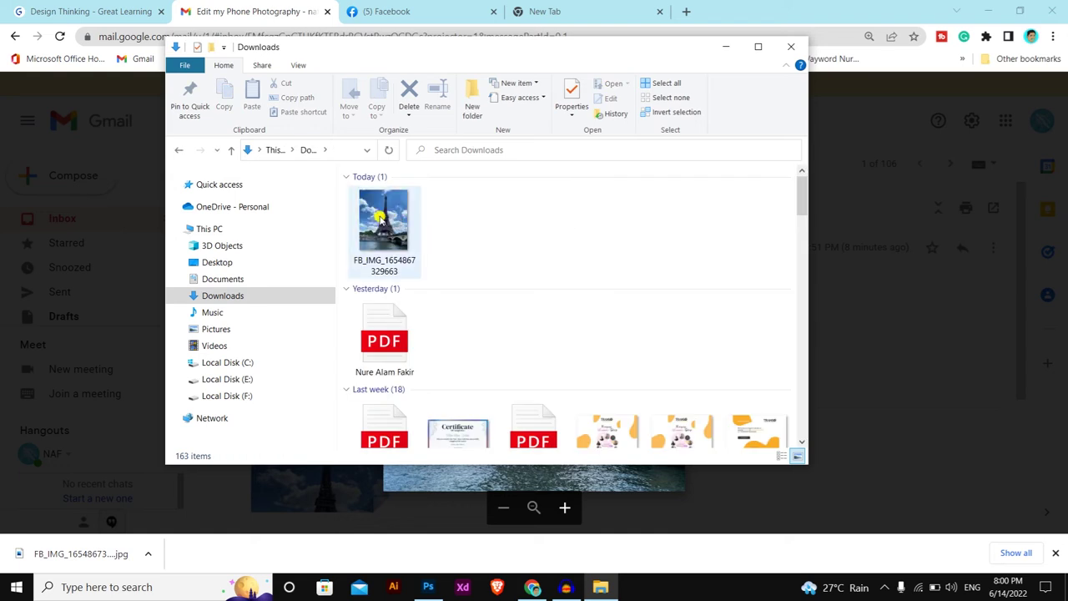
left_click(380, 218)
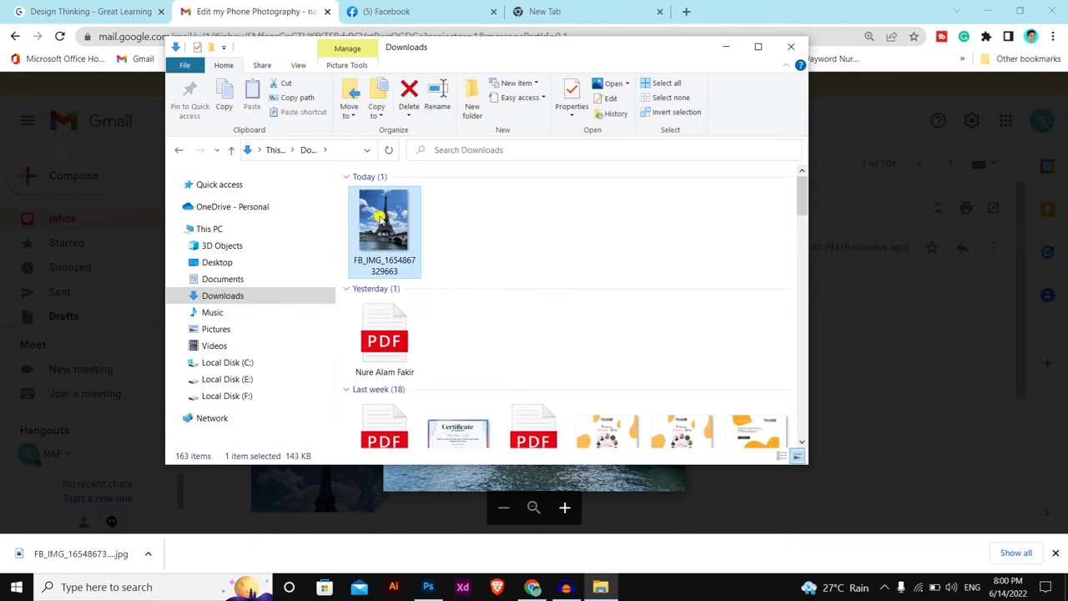
right_click(373, 211)
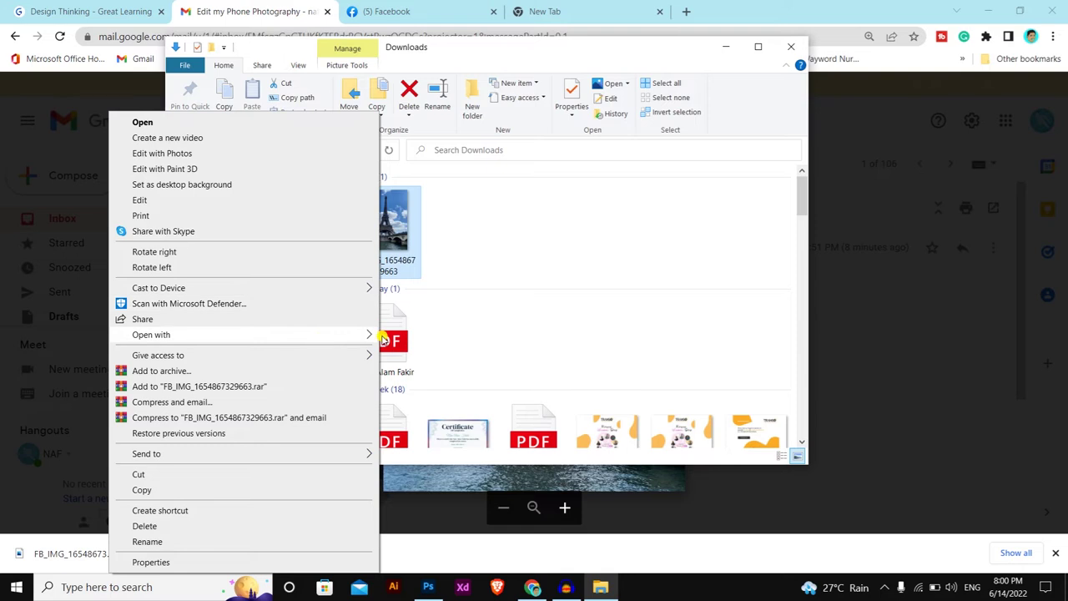
mouse_move(151, 335)
left_click(418, 338)
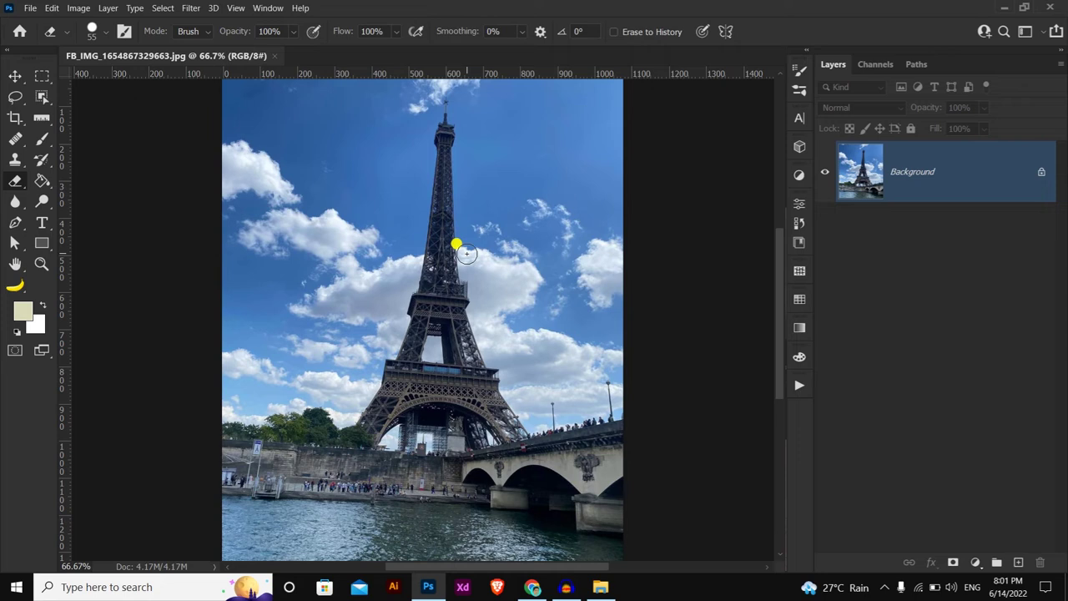
- Zoom out to show the whole photo, select the Move tool, and dismiss the syncing tip
key("ctrl+minus")
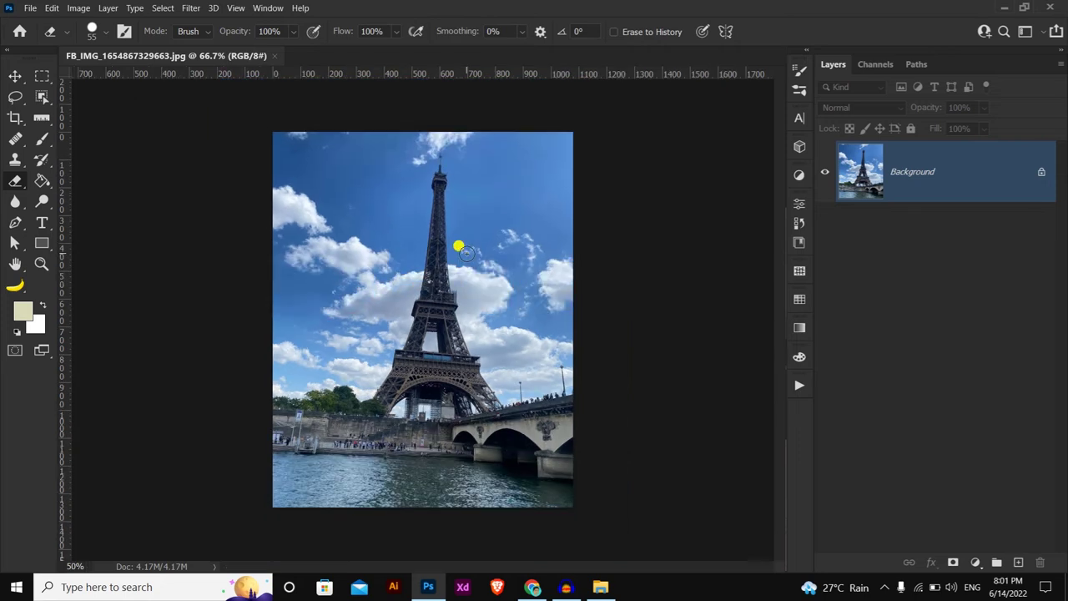
key("v")
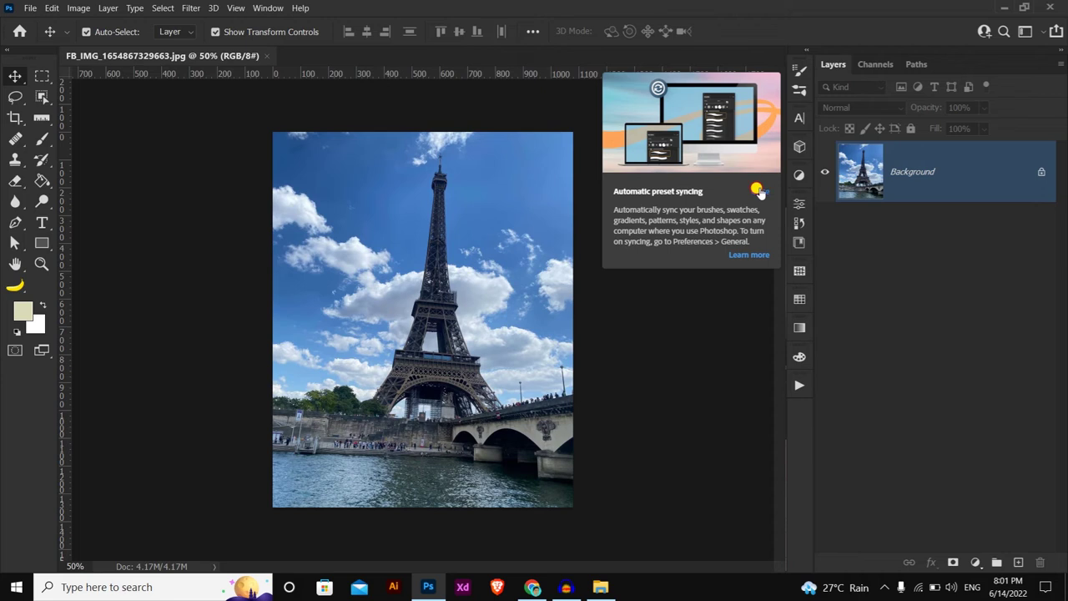
left_click(757, 190)
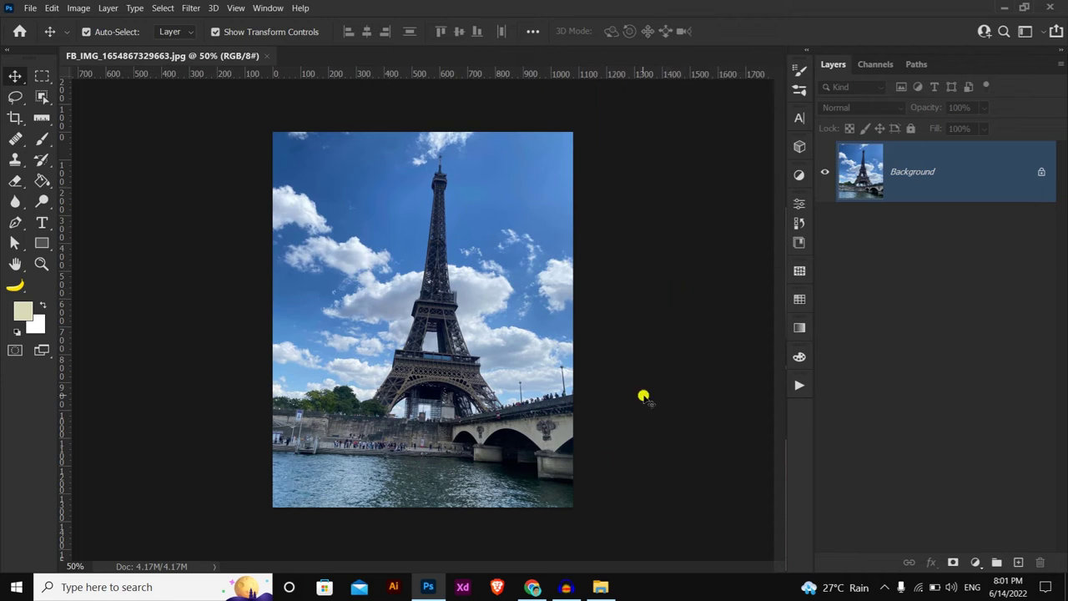
- Return to Chrome and search Facebook for the hashtag #photographychallge
left_click(532, 586)
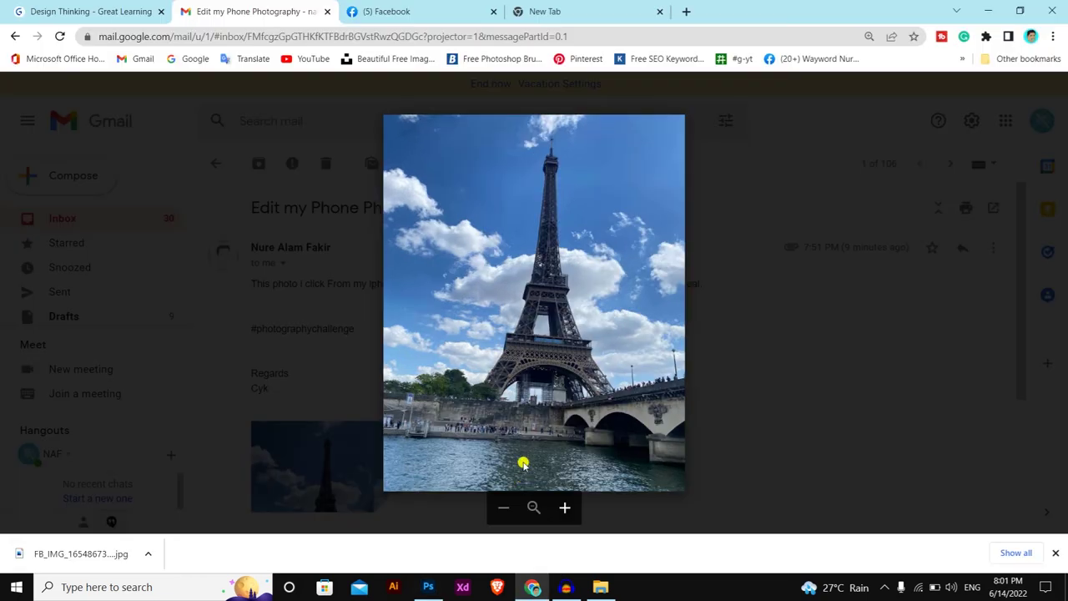
left_click(421, 11)
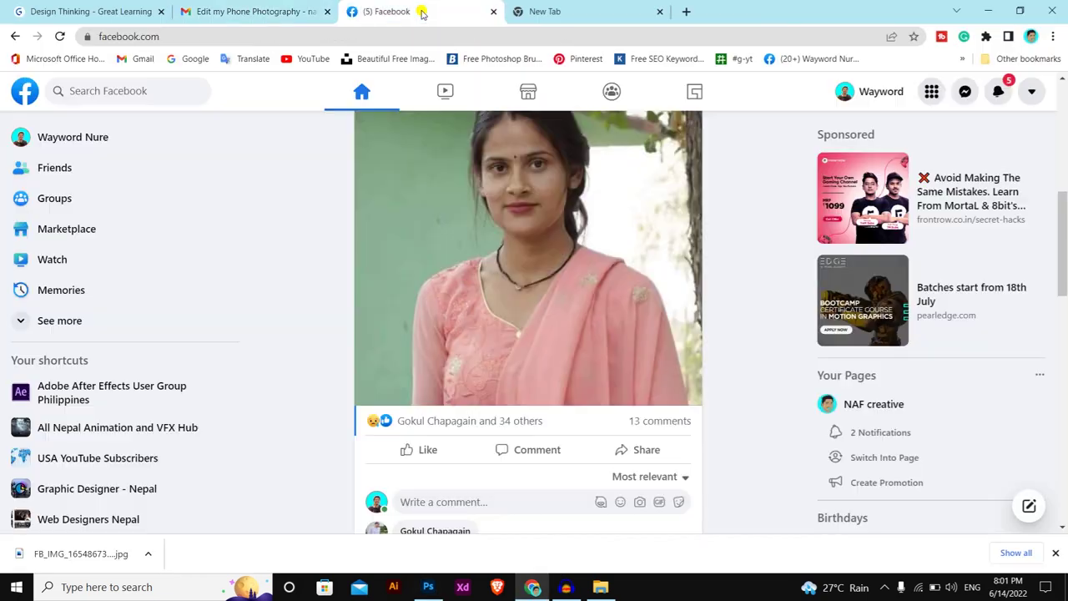
left_click(129, 92)
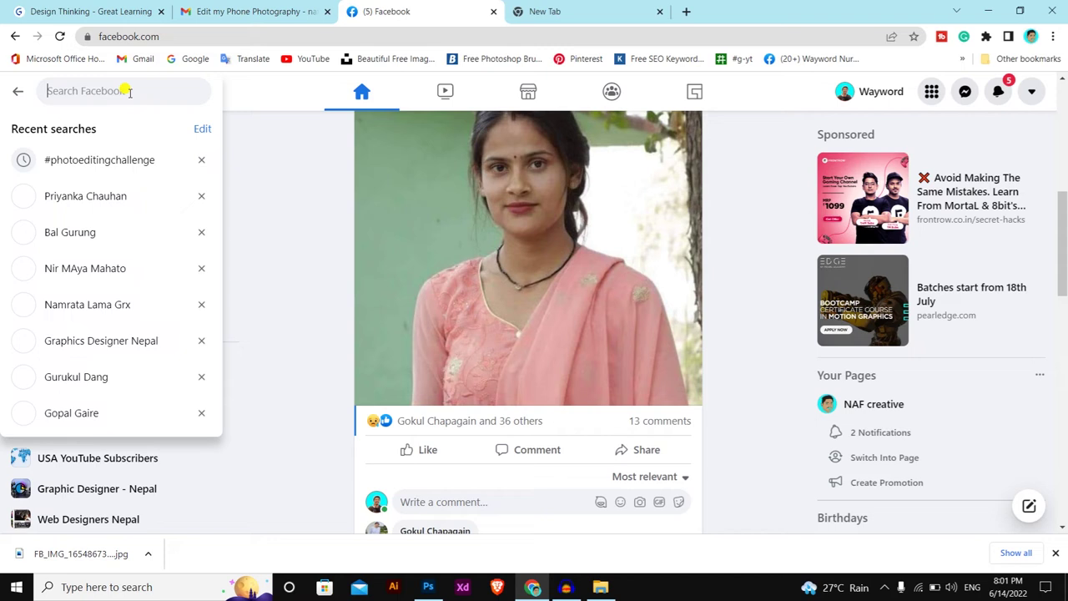
type("#ph")
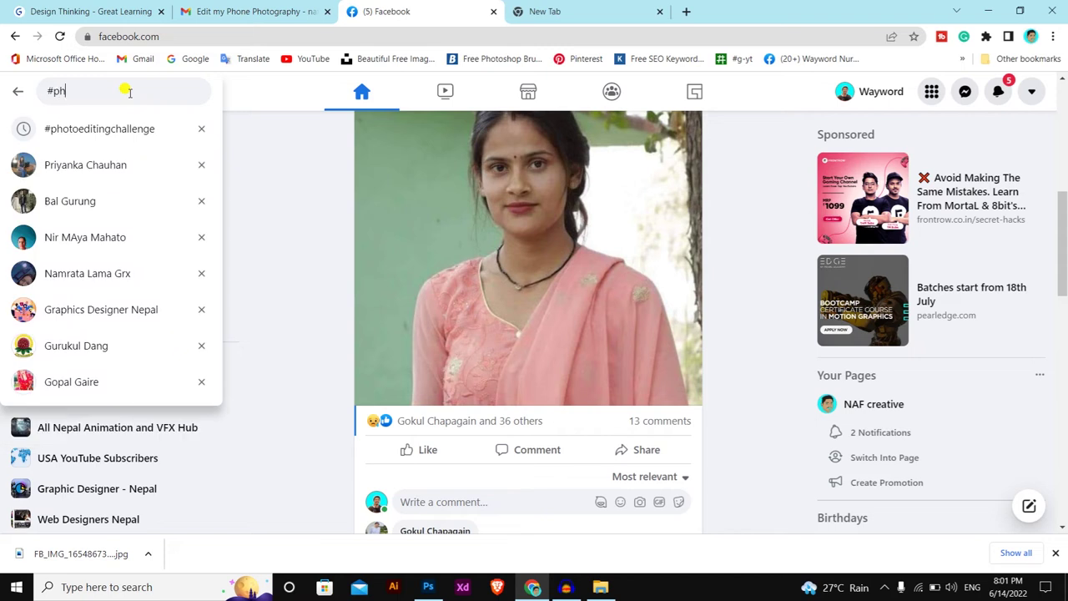
type("oto")
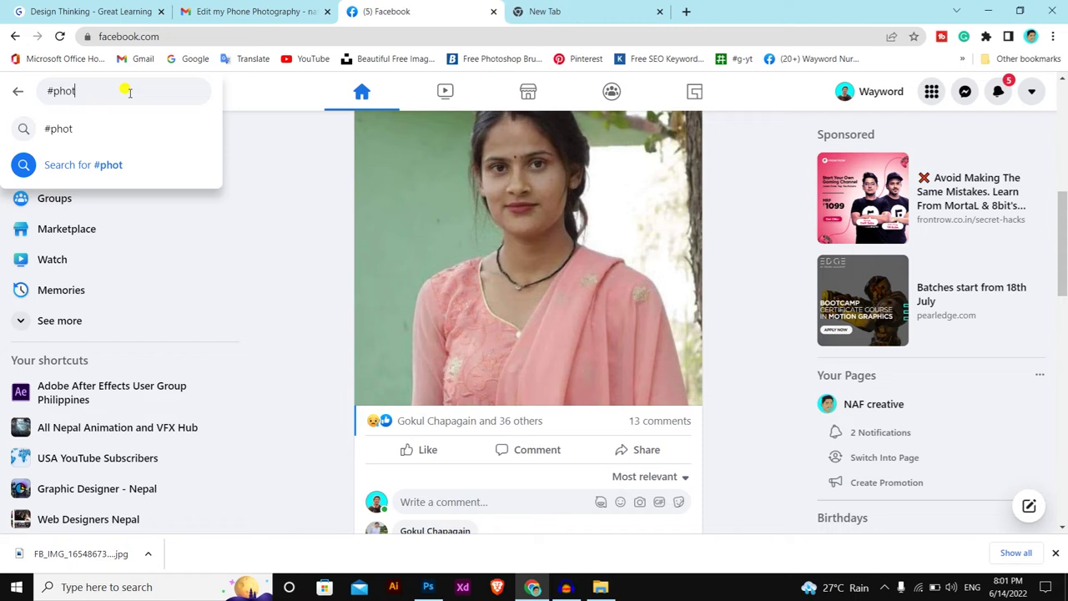
type("o")
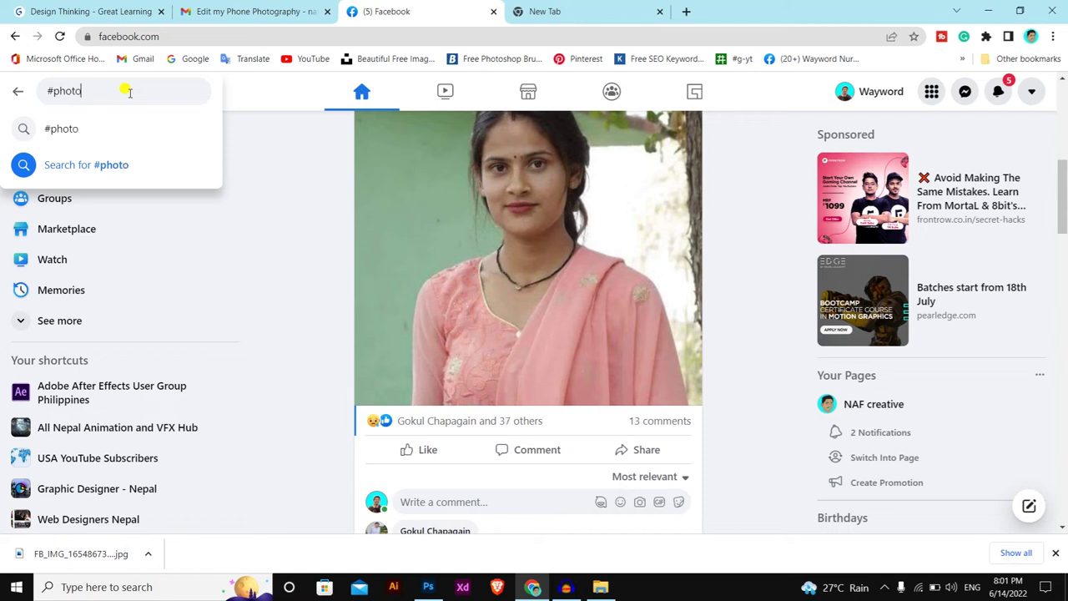
type("graph")
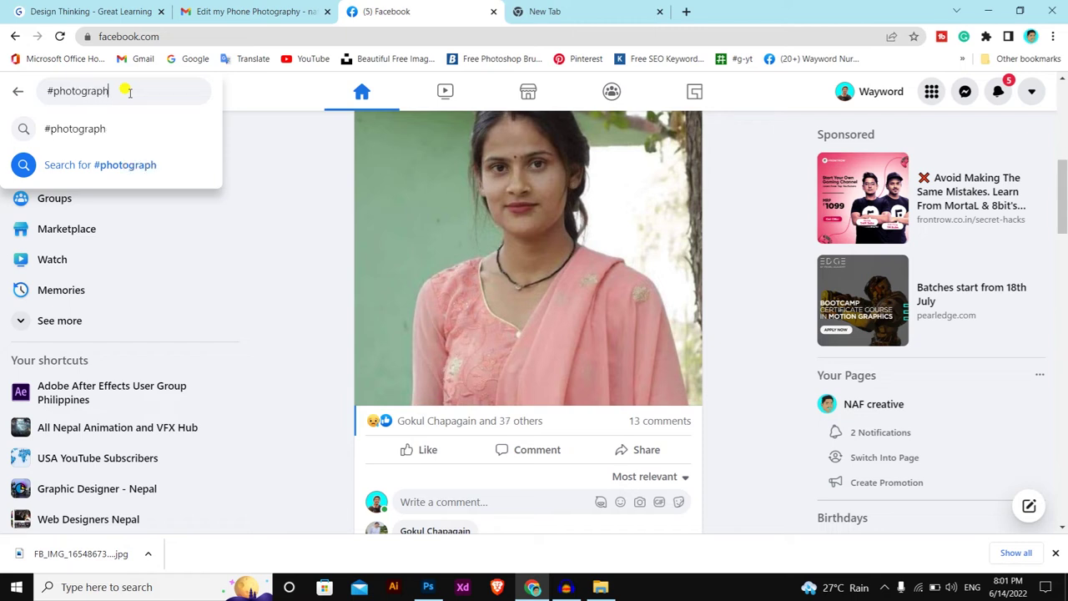
type("y")
key("BackSpace")
key("BackSpace")
key("BackSpace")
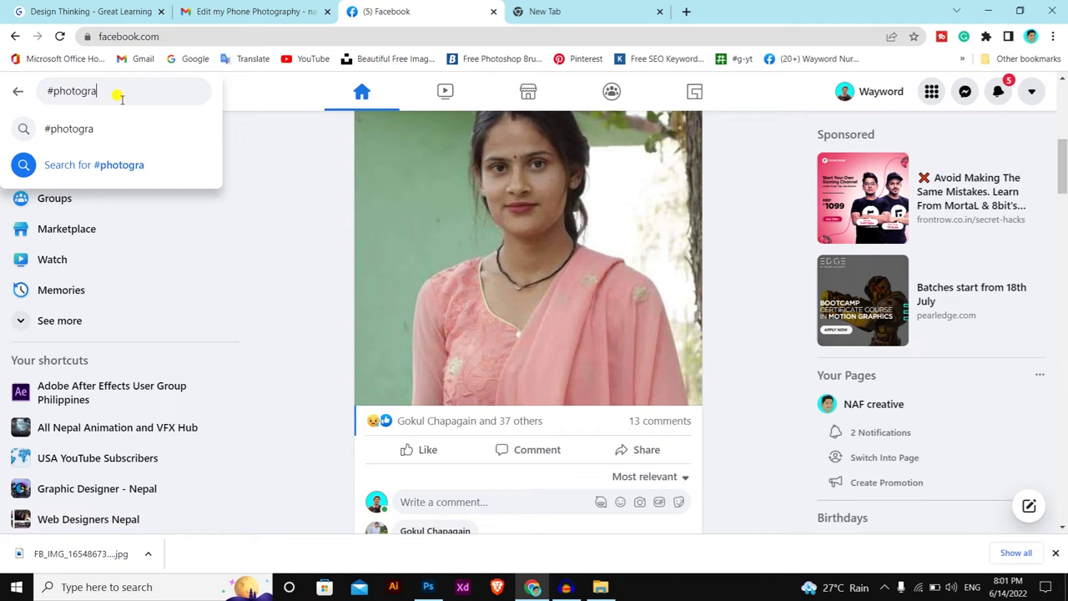
type("phyc")
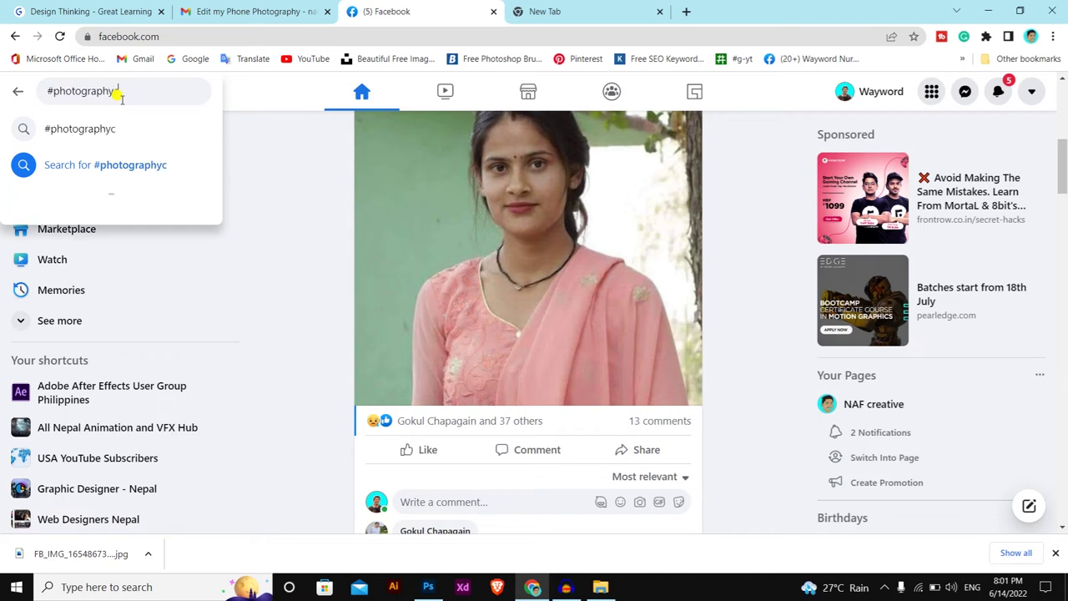
type("hallge")
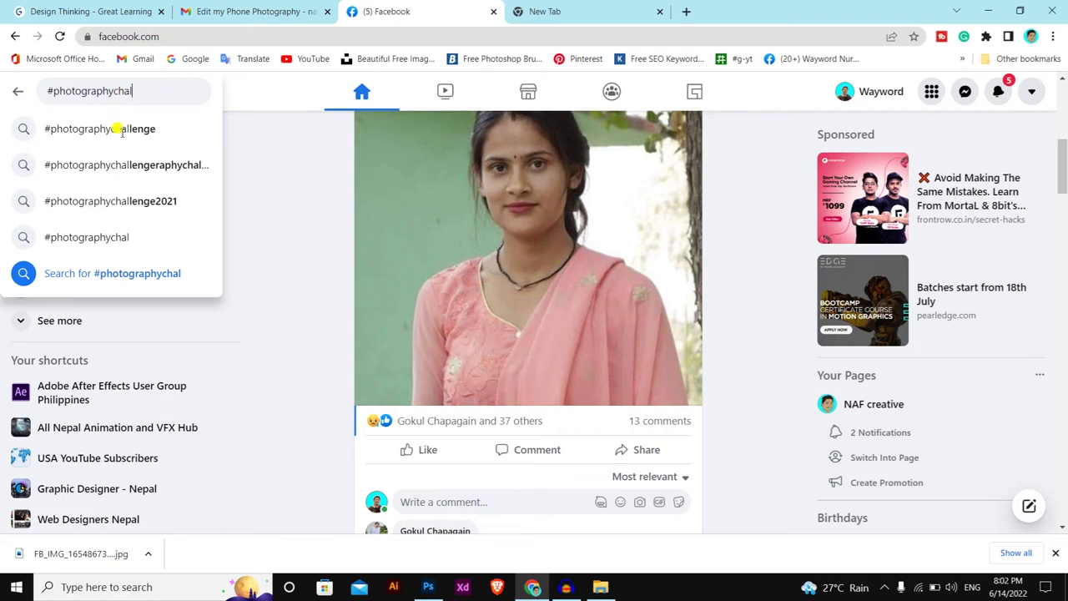
left_click(121, 136)
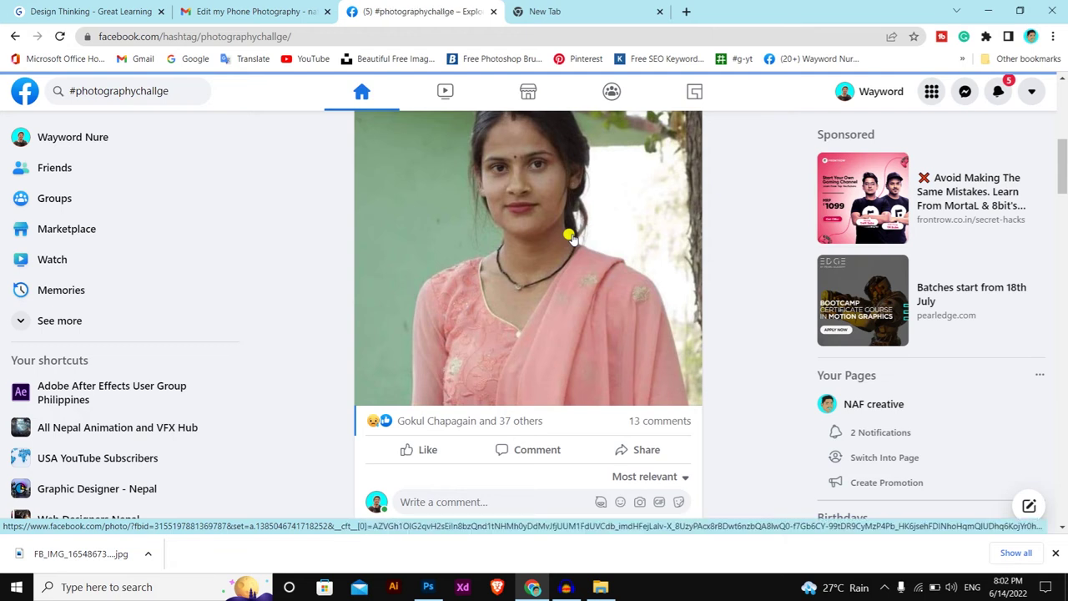
- Scroll through the #photographychallge search results
scroll(571, 237, "down", 1)
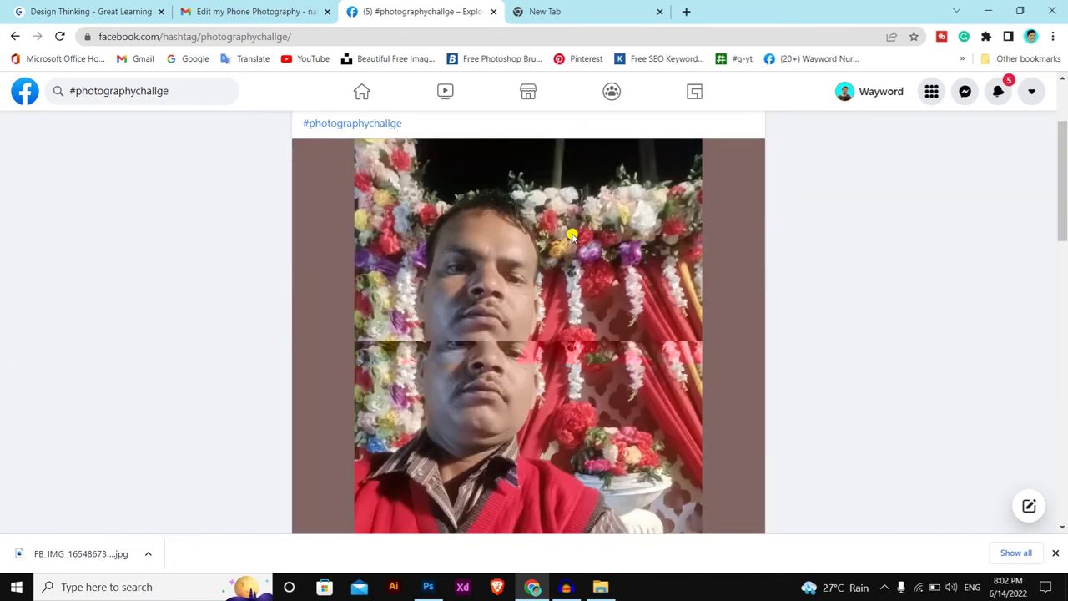
scroll(571, 236, "down", 4)
scroll(572, 236, "up", 3)
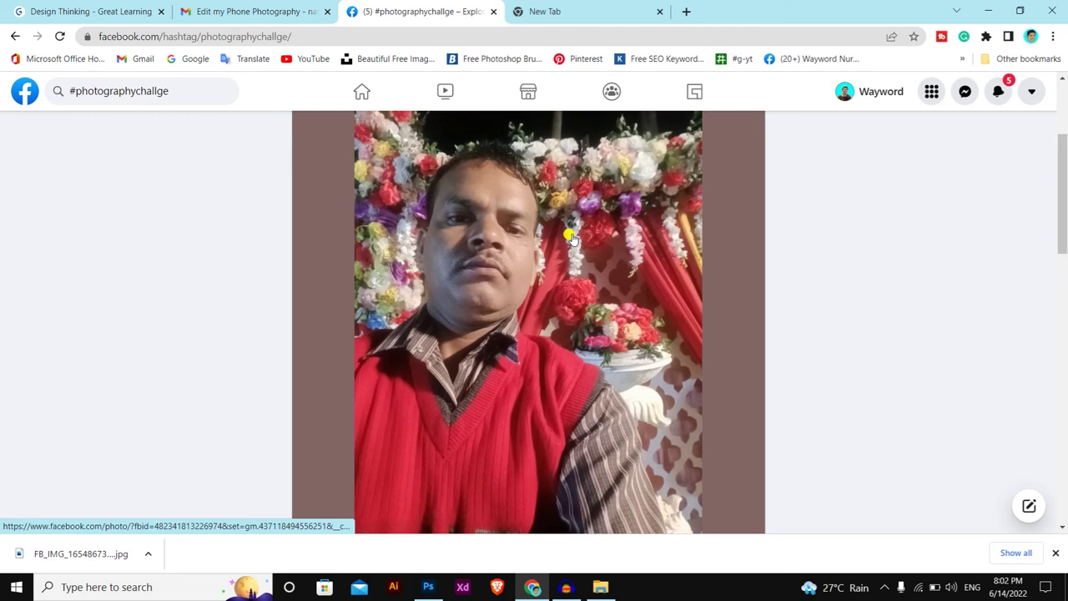
scroll(571, 236, "down", 4)
scroll(572, 236, "down", 2)
scroll(572, 236, "up", 2)
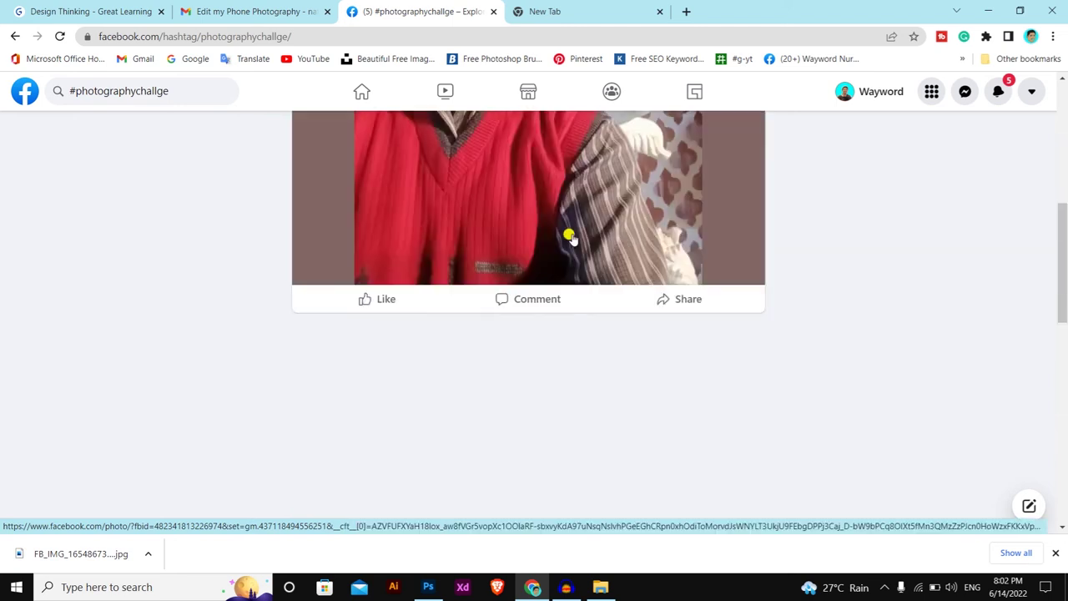
- Search Facebook for #photoedit and browse its hashtag page posts
left_click(209, 90)
key("BackSpace")
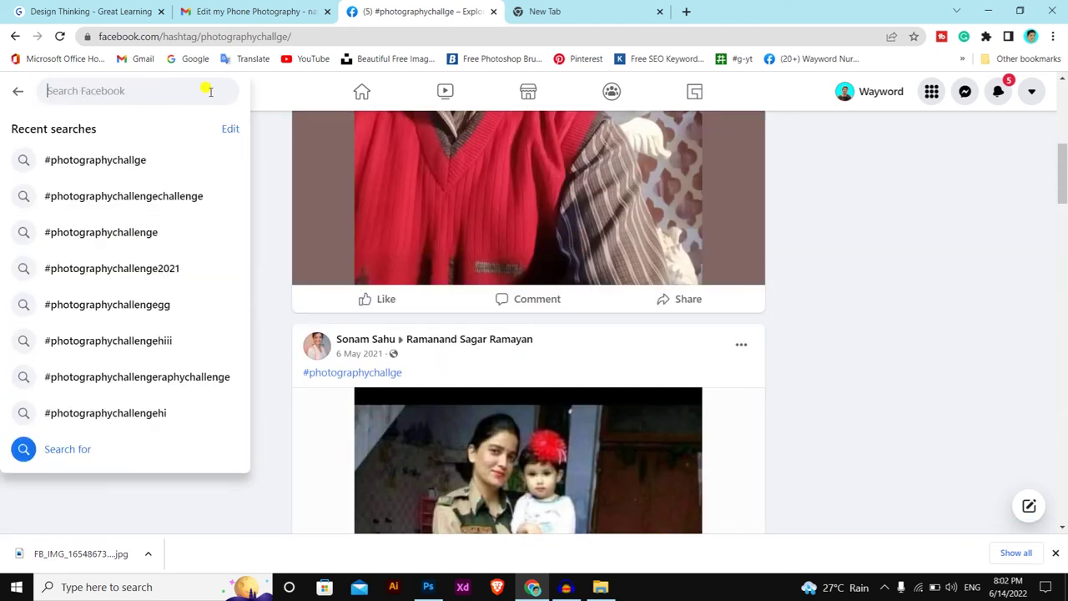
type("#photo")
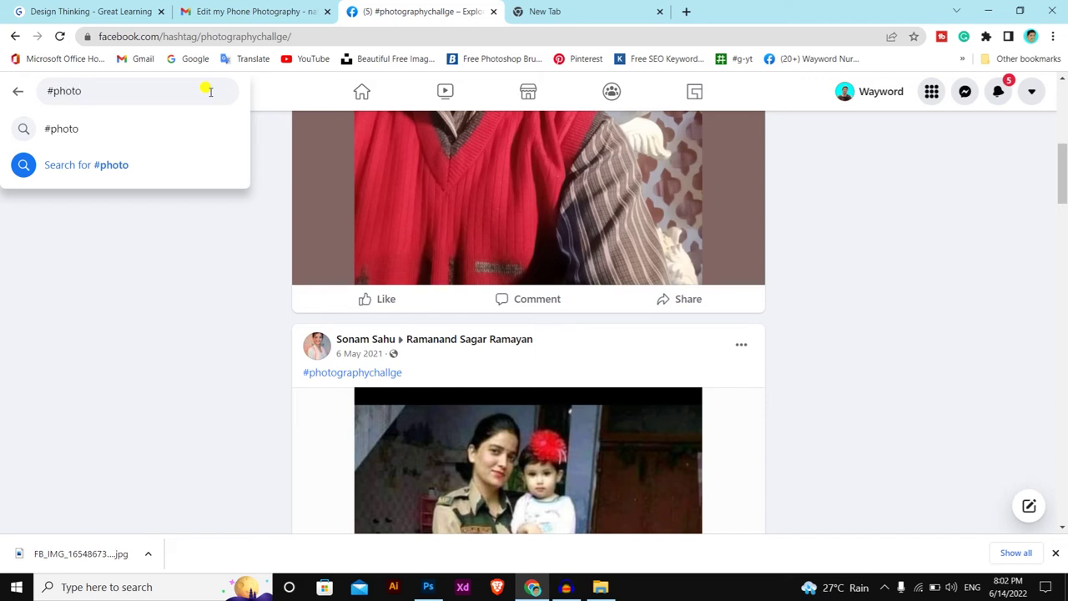
type("edit")
key("Return")
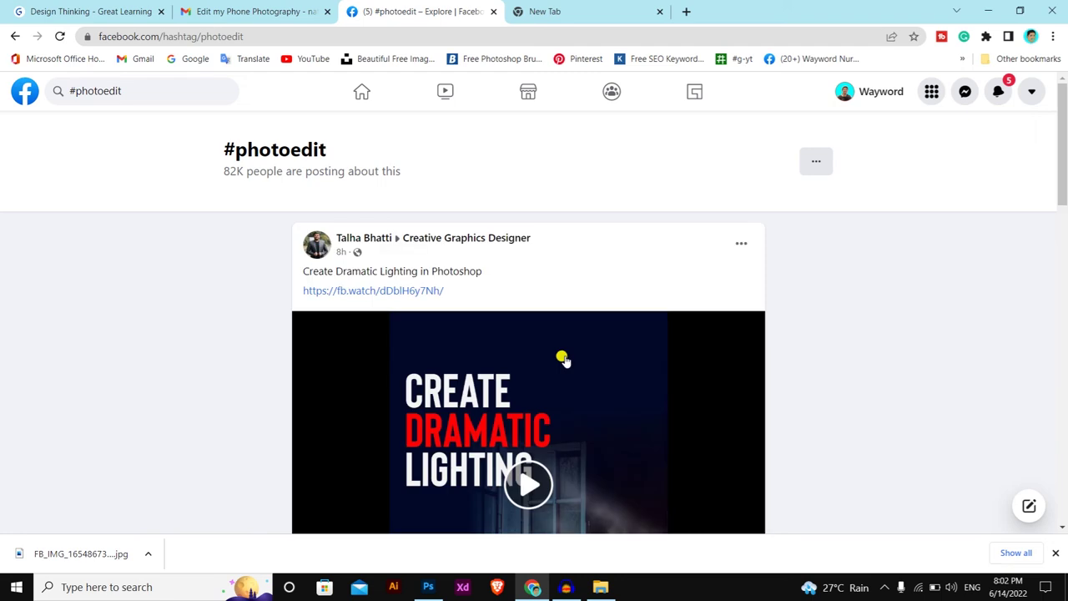
scroll(563, 359, "down", 5)
scroll(563, 359, "down", 5)
scroll(563, 359, "down", 3)
scroll(564, 360, "down", 3)
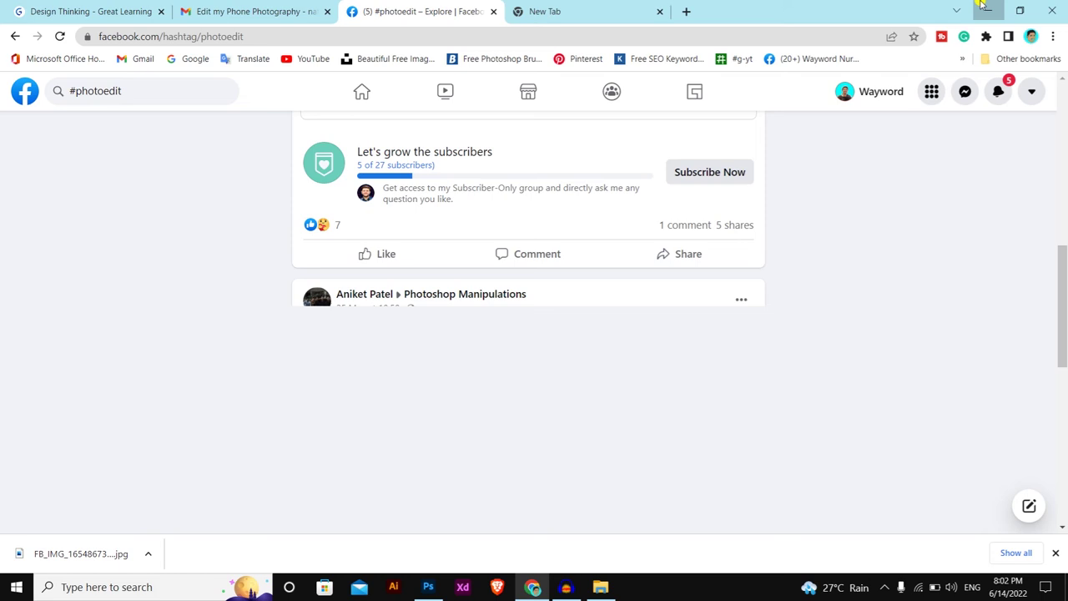
- Duplicate the background into Layer 1 and convert it to a smart object
left_click(984, 9)
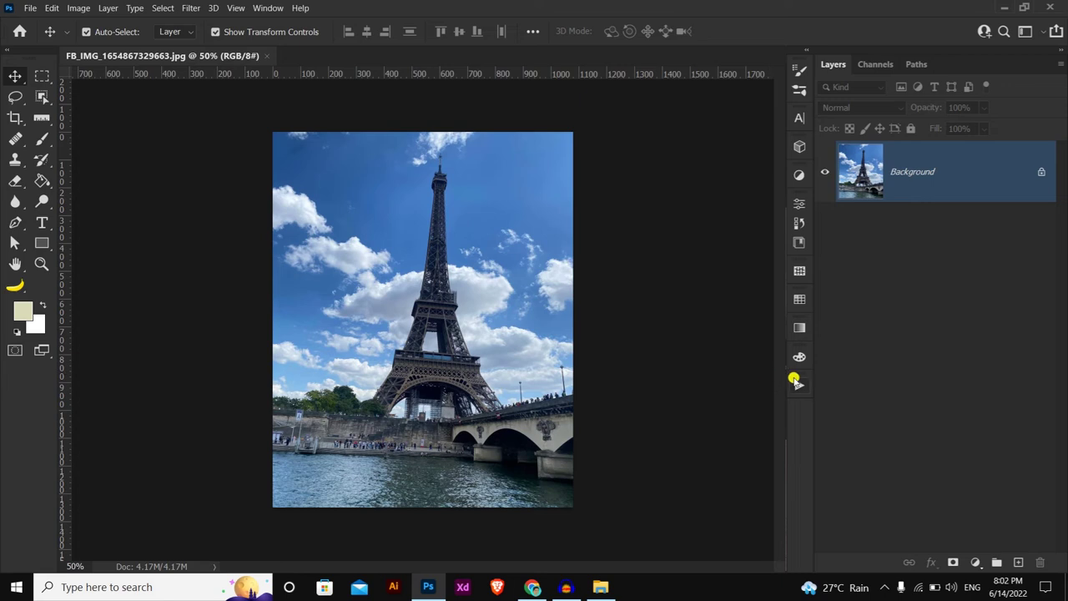
key("ctrl+j")
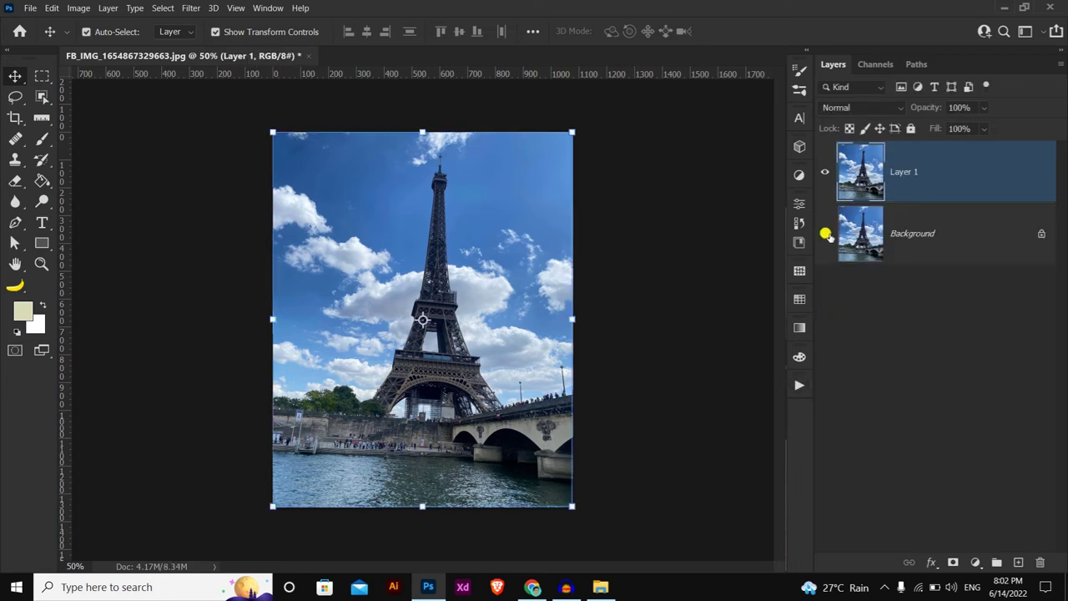
right_click(958, 173)
left_click(818, 178)
- Duplicate the smart object layer and rename the copy 'Editi'
key("ctrl+j")
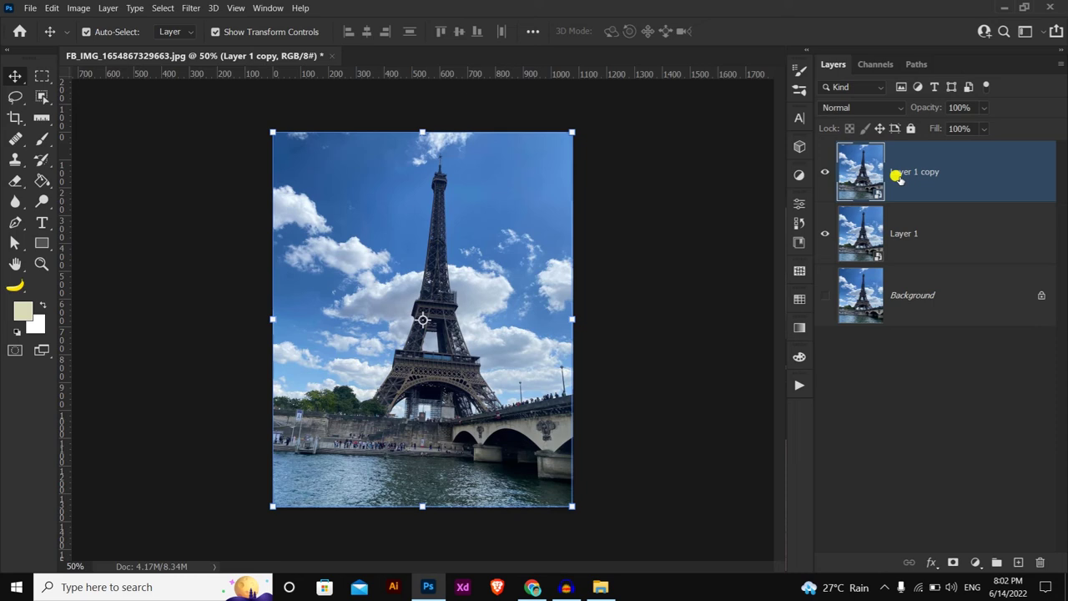
double_click(928, 171)
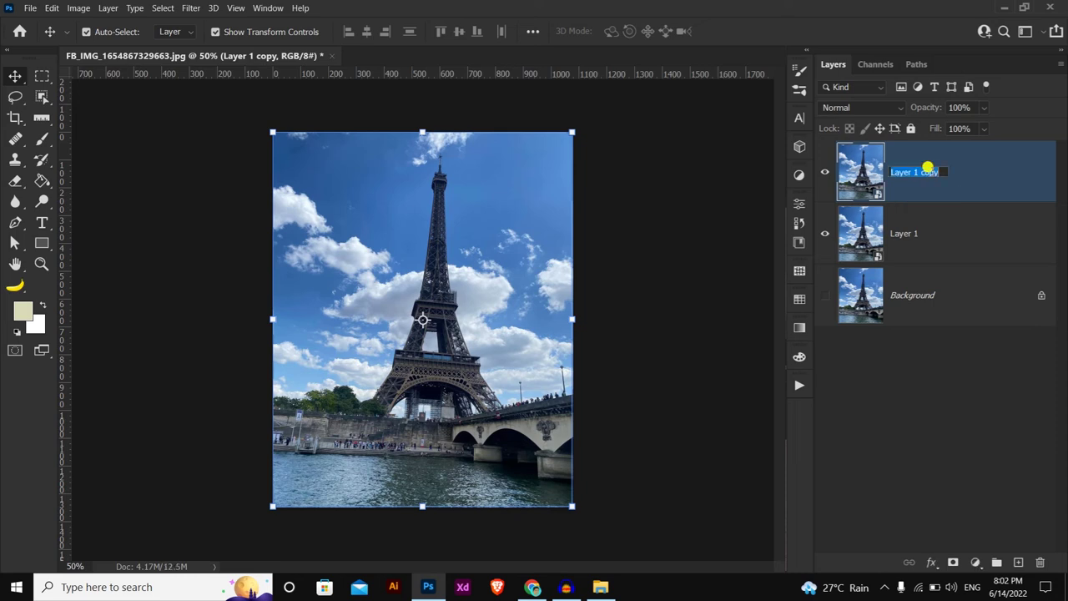
key("BackSpace")
type("Edit")
type("i")
key("Return")
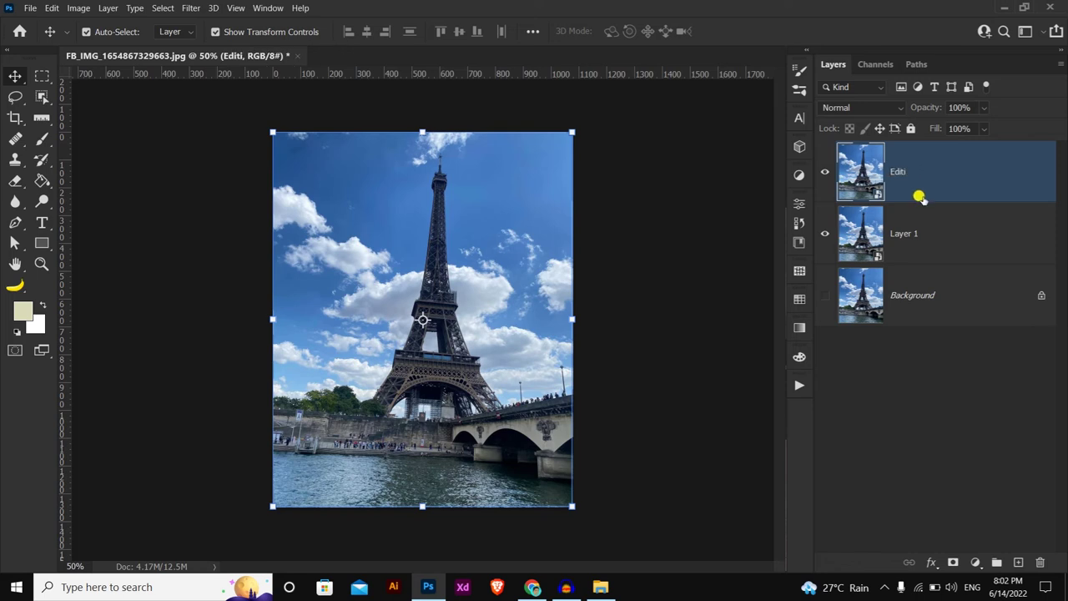
- Rasterize the Editi layer into a plain pixel layer
right_click(920, 197)
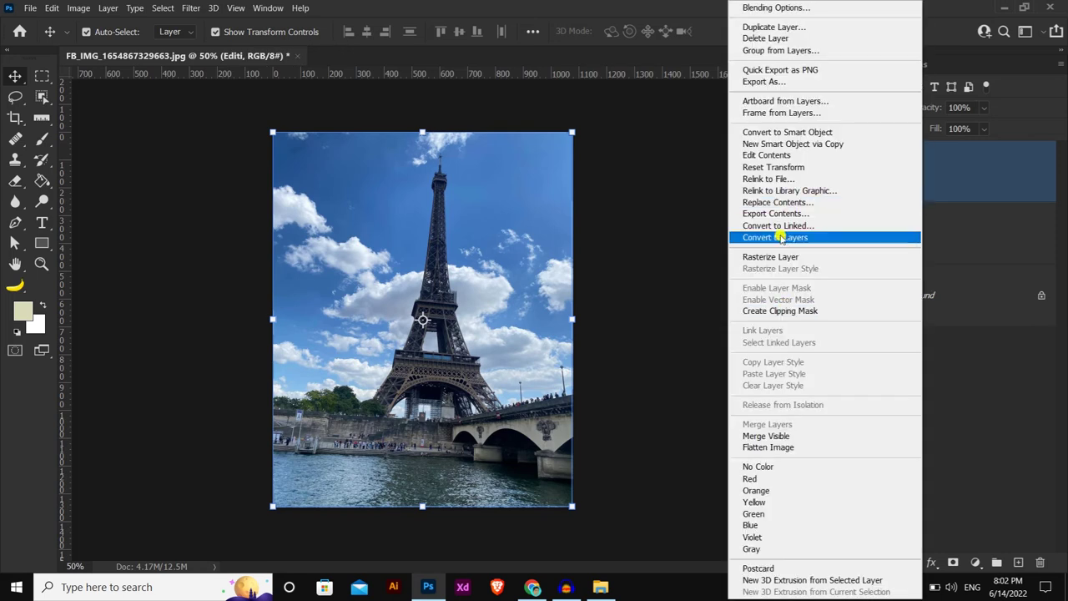
left_click(769, 257)
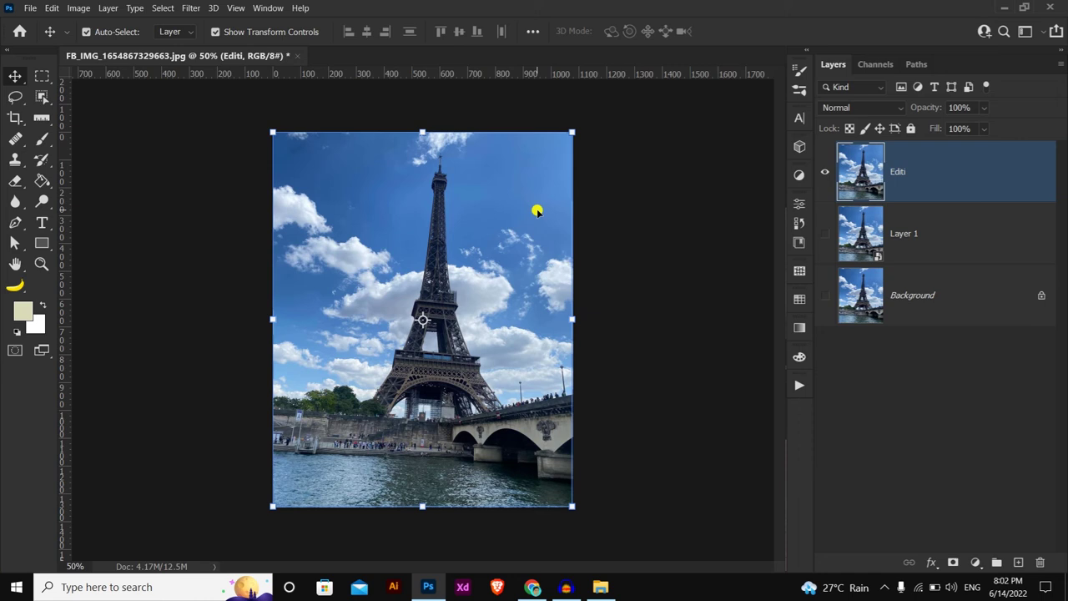
key("ctrl+plus")
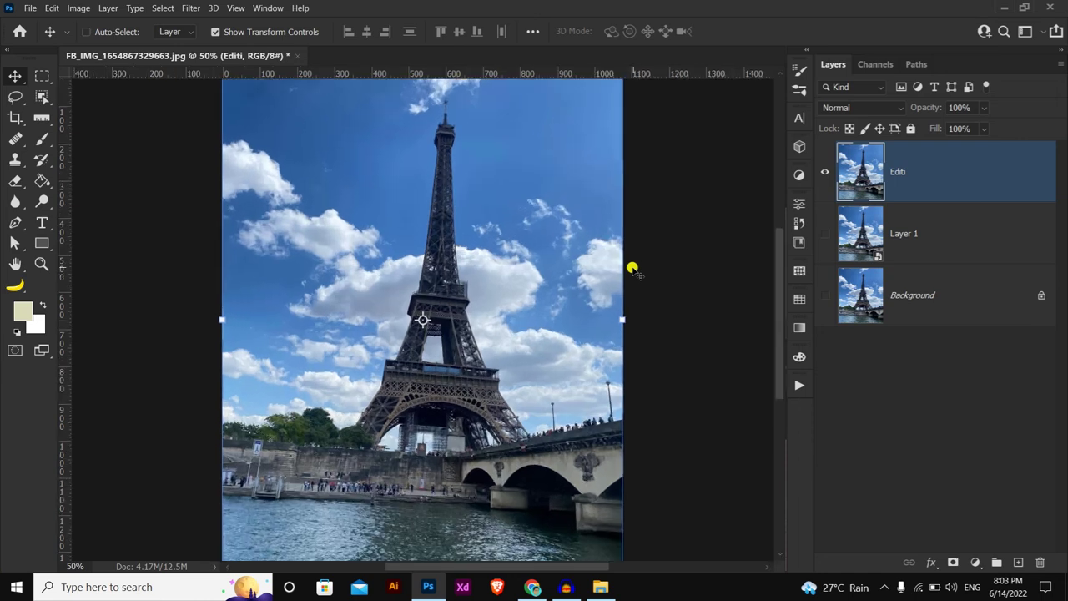
key("ctrl+minus")
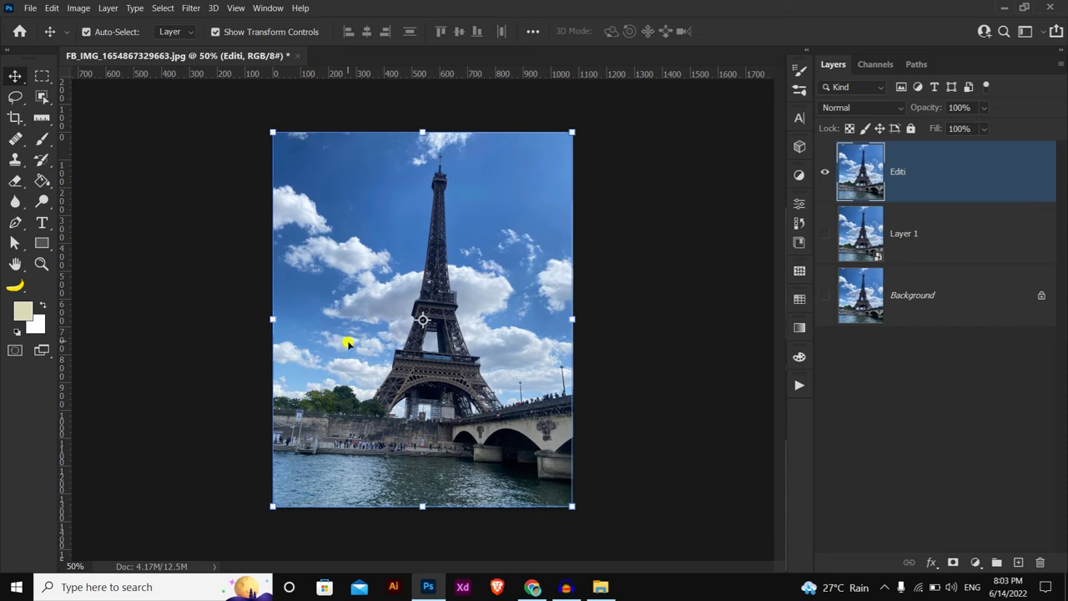
- Measure the photo's tilt with the Ruler tool and straighten the Editi layer
left_click(40, 123)
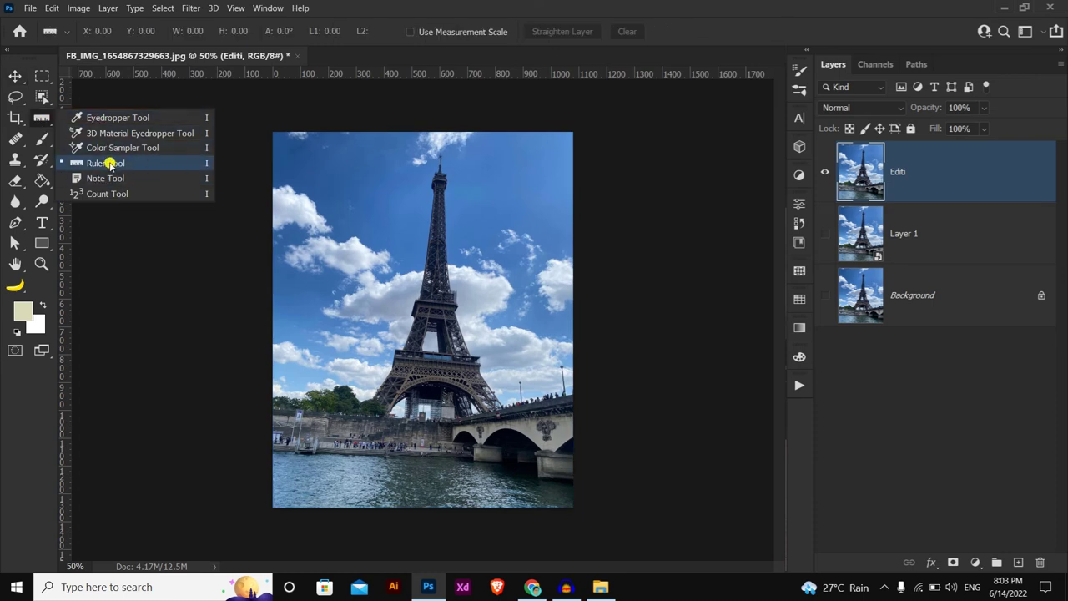
left_click(109, 164)
left_click(66, 31)
left_click(206, 59)
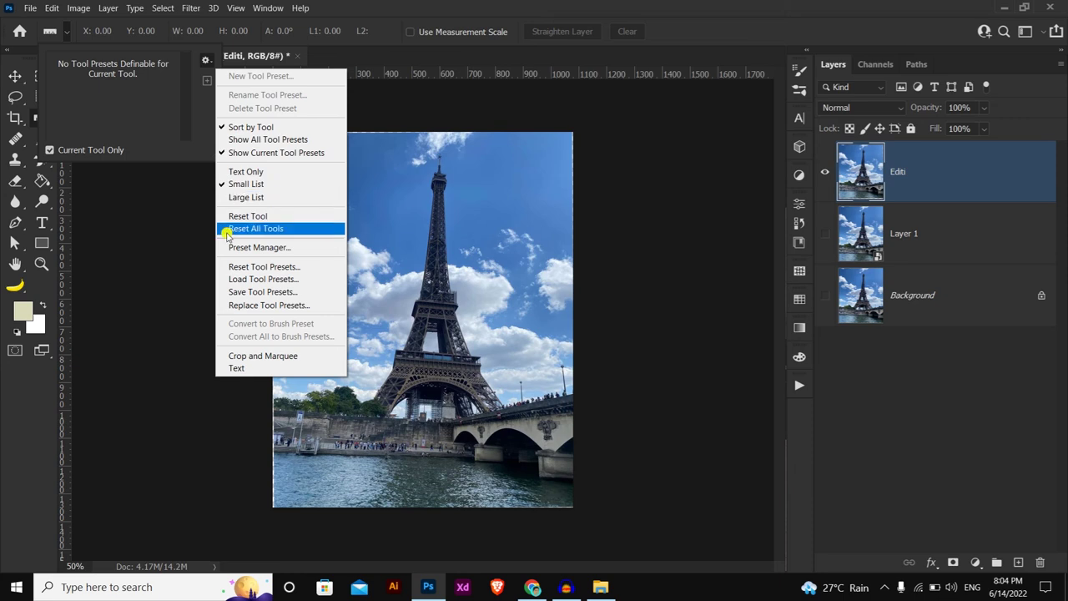
left_click(191, 245)
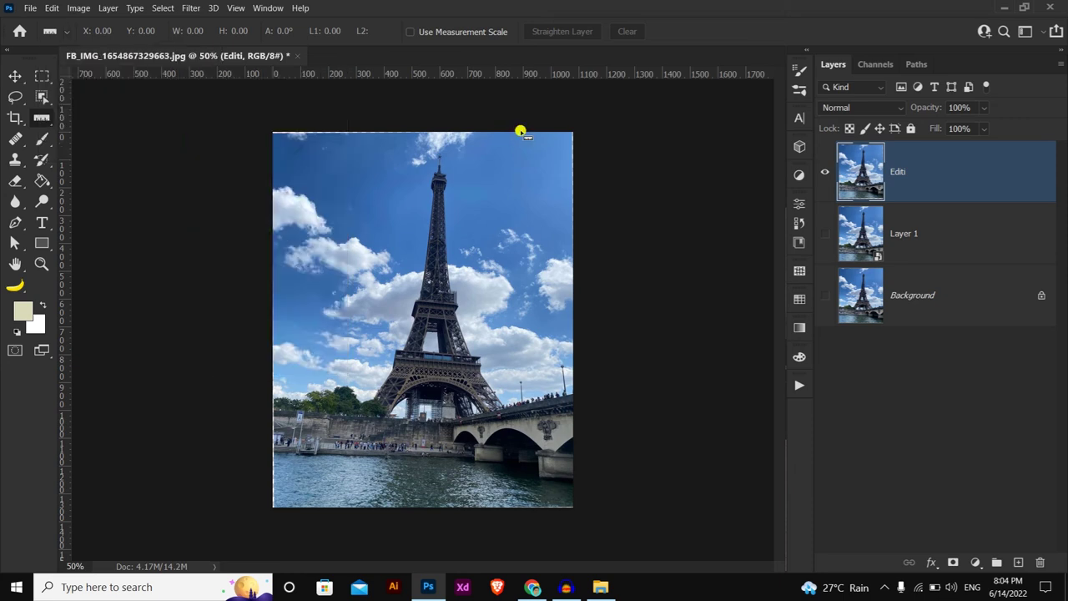
left_click_drag(448, 227, 667, 249)
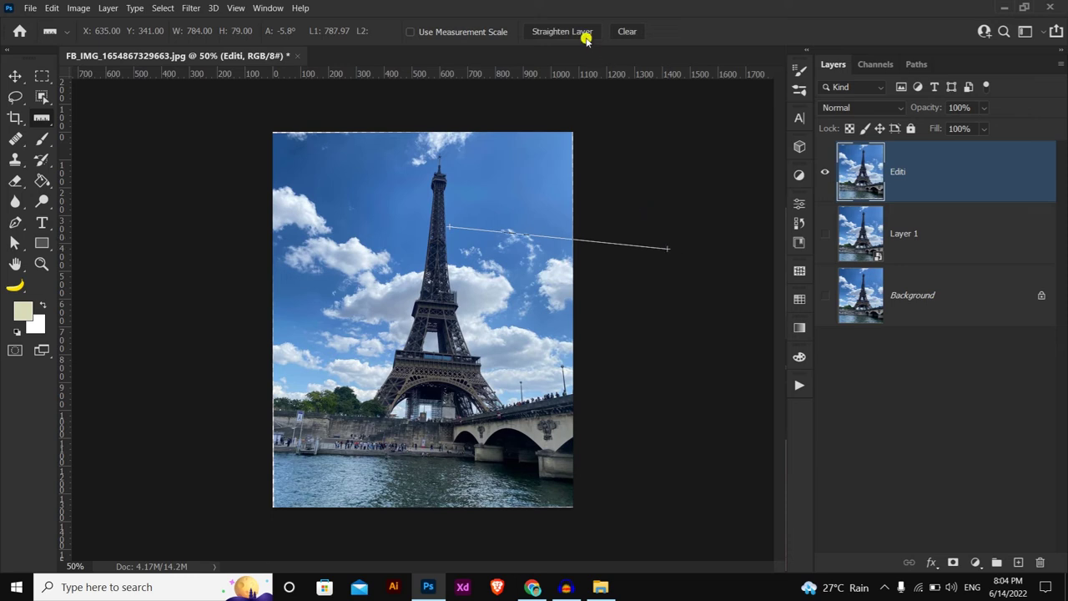
left_click(580, 32)
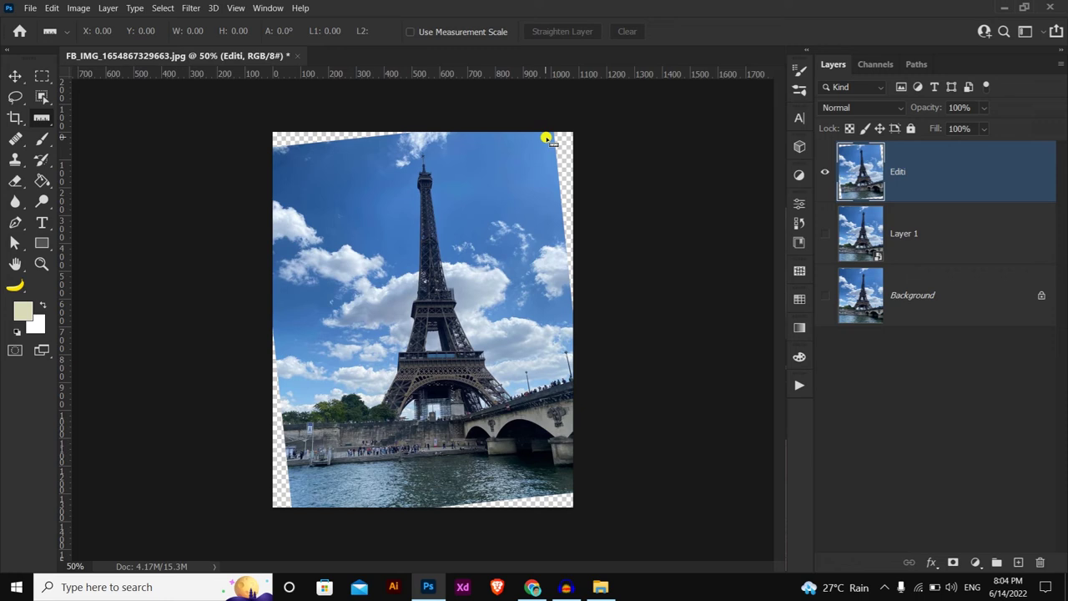
- Widen the Editi layer slightly and rotate it about 2.6° clockwise
key("v")
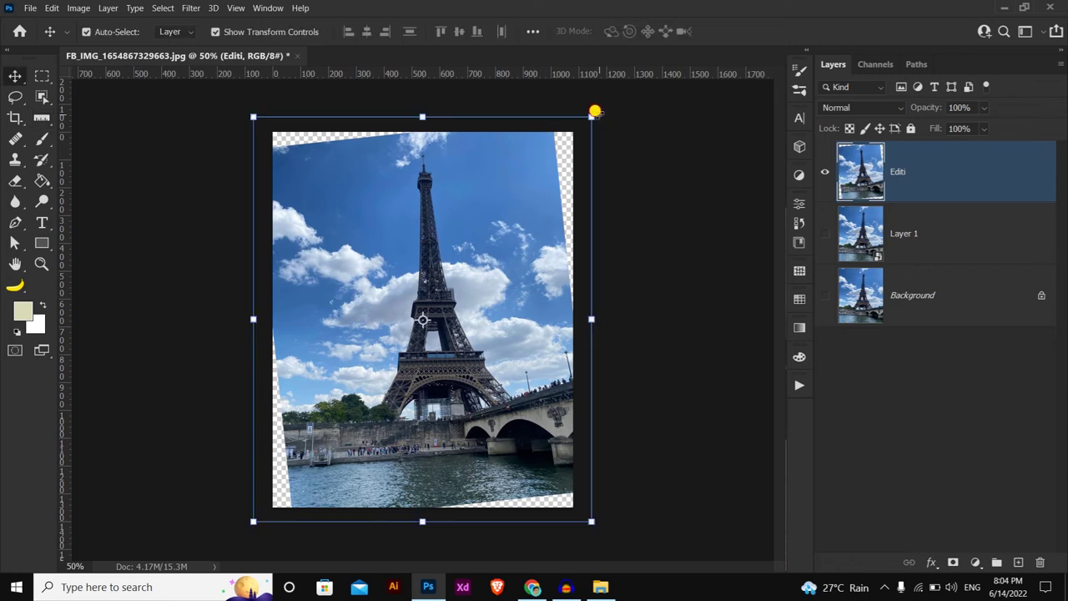
left_click_drag(607, 108, 597, 108)
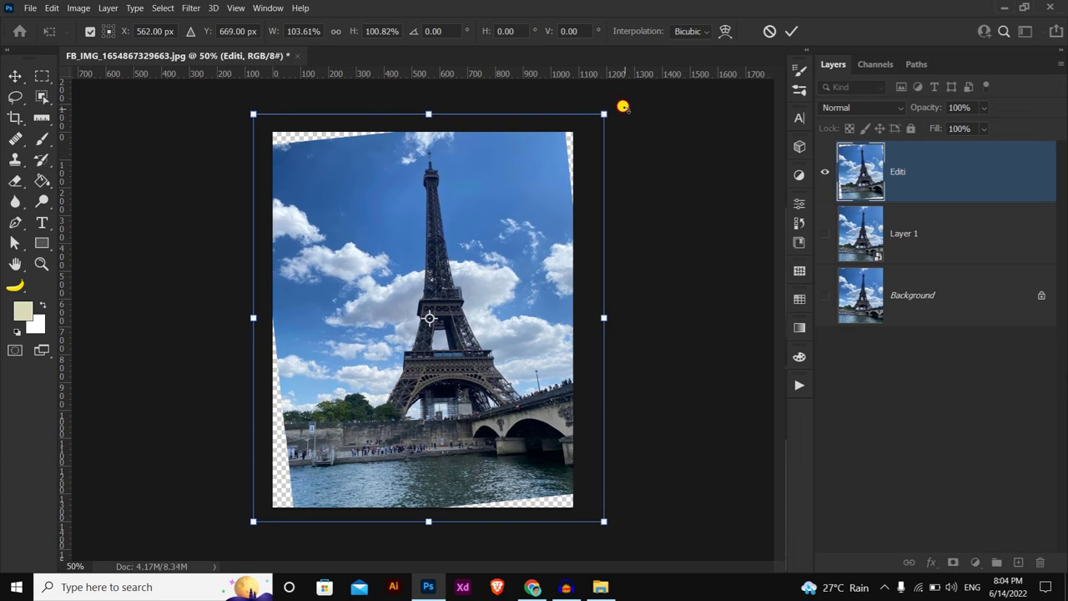
left_click_drag(622, 106, 636, 111)
key("Return")
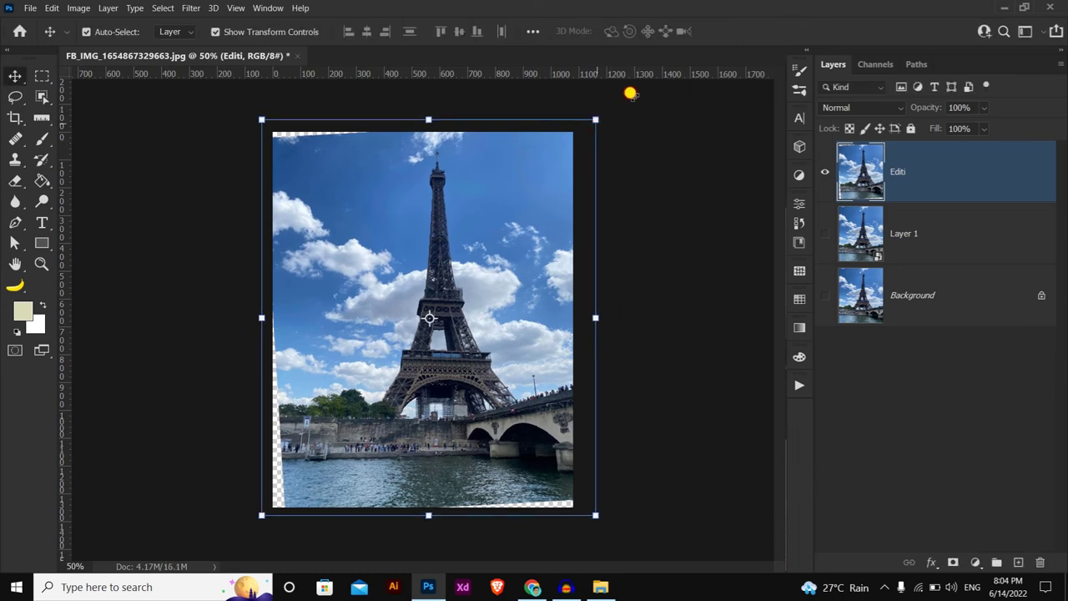
- Enlarge the Editi layer to about 110% and shift it to cover the canvas
left_click(635, 88)
left_click_drag(635, 87, 634, 81)
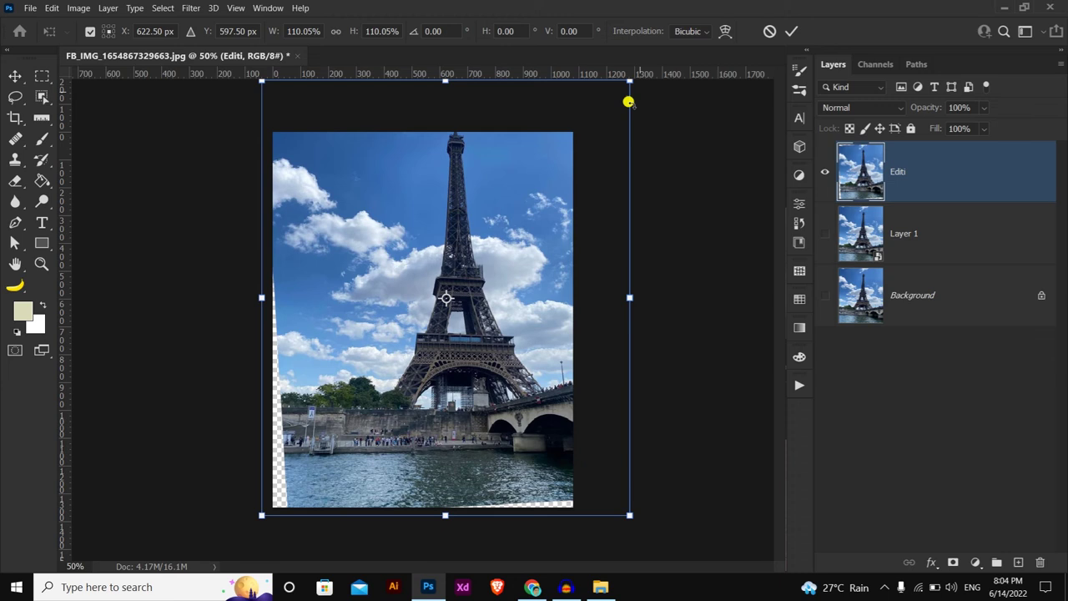
mouse_move(525, 226)
left_mouse_down()
mouse_move(488, 262)
mouse_move(496, 246)
left_mouse_up()
type("510.")
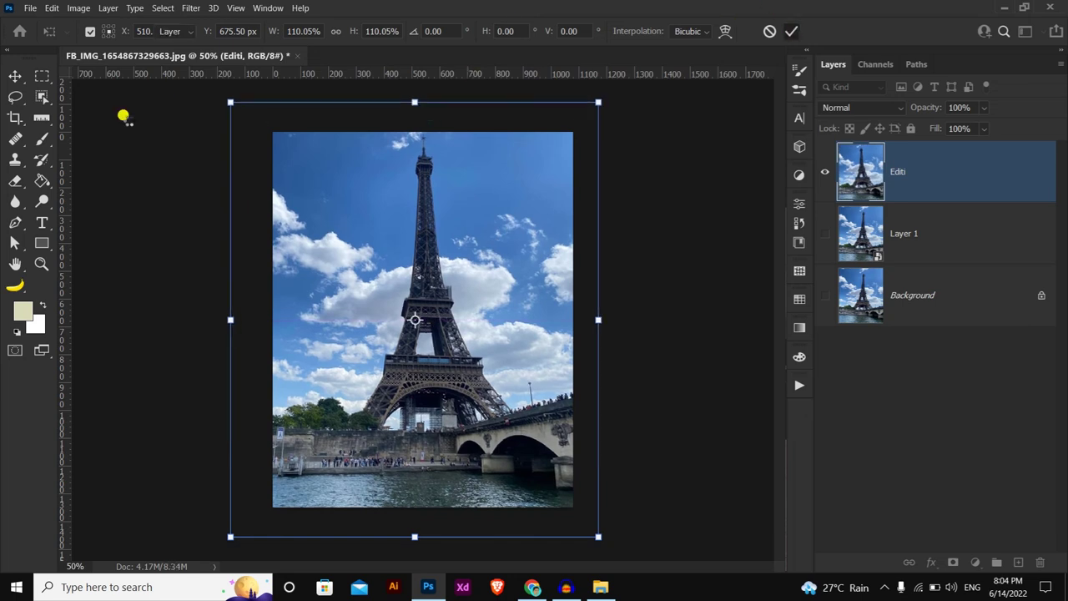
key("Return")
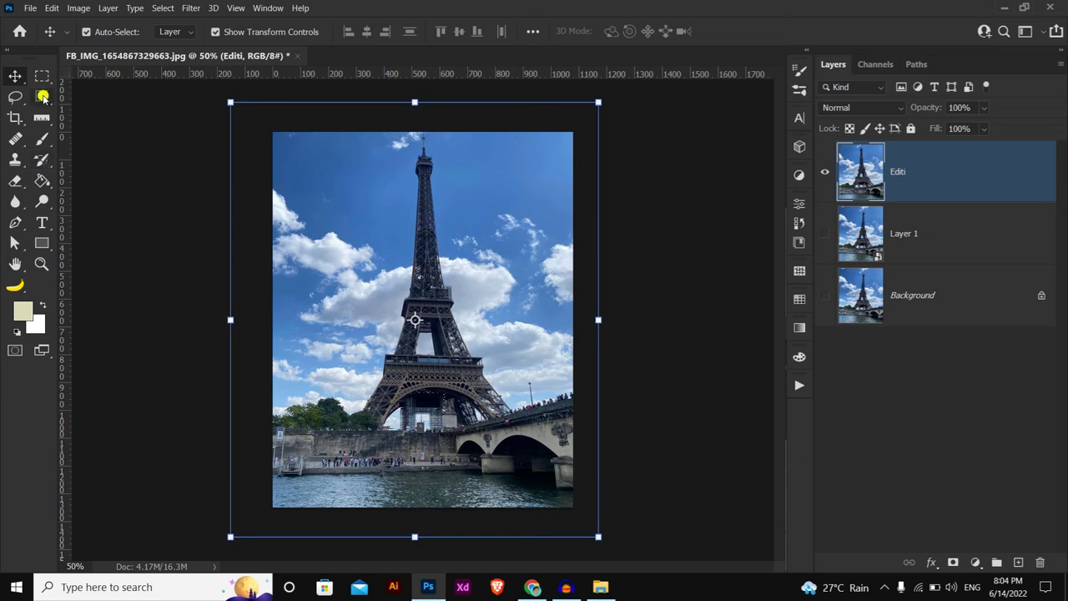
left_click(14, 120)
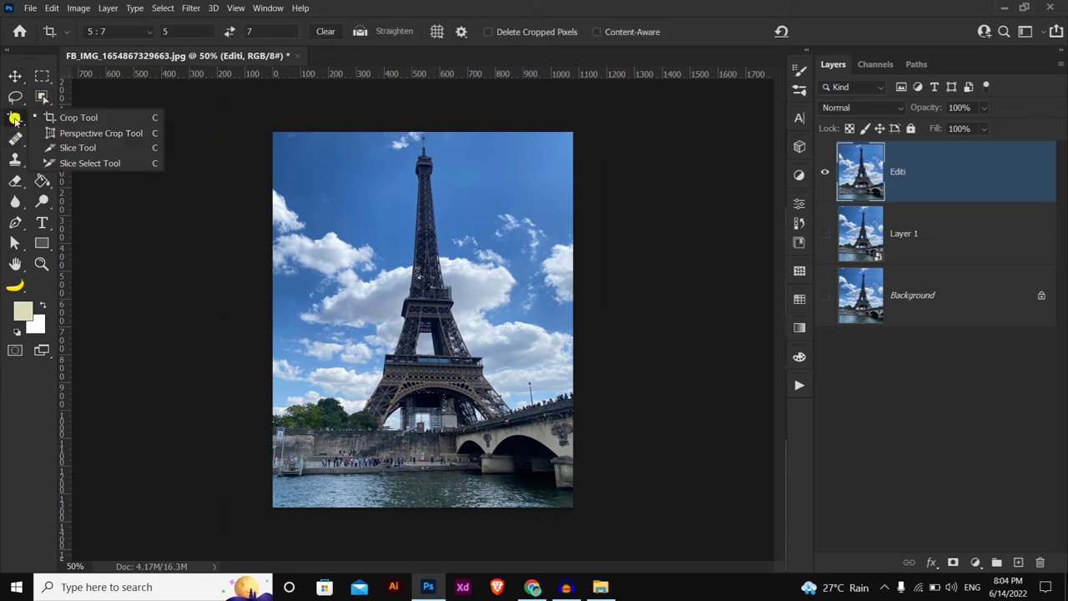
left_click(69, 117)
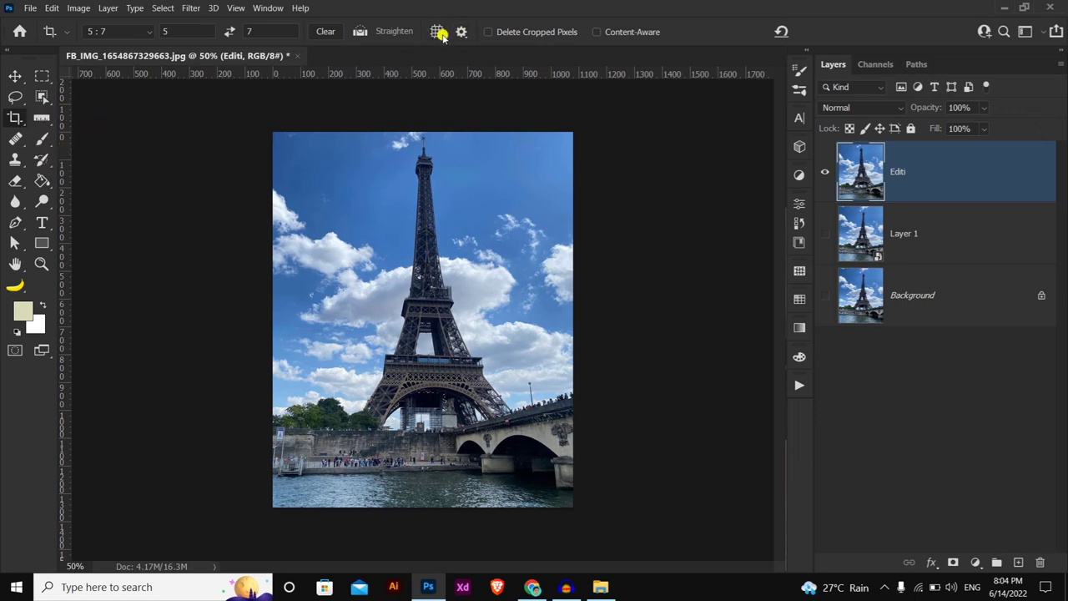
left_click(440, 34)
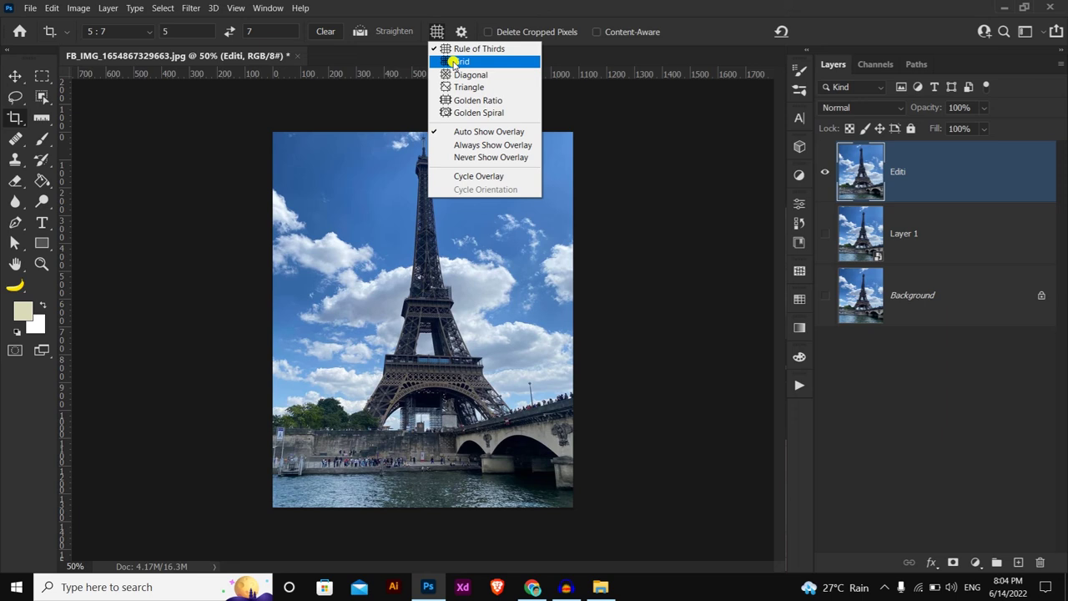
left_click(459, 48)
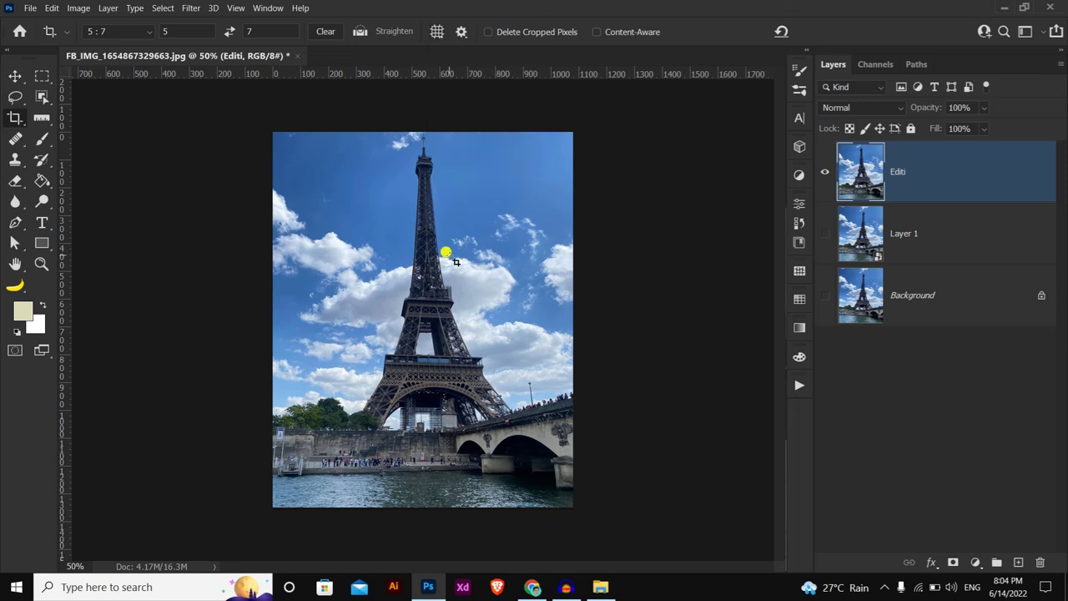
left_click_drag(288, 148, 589, 487)
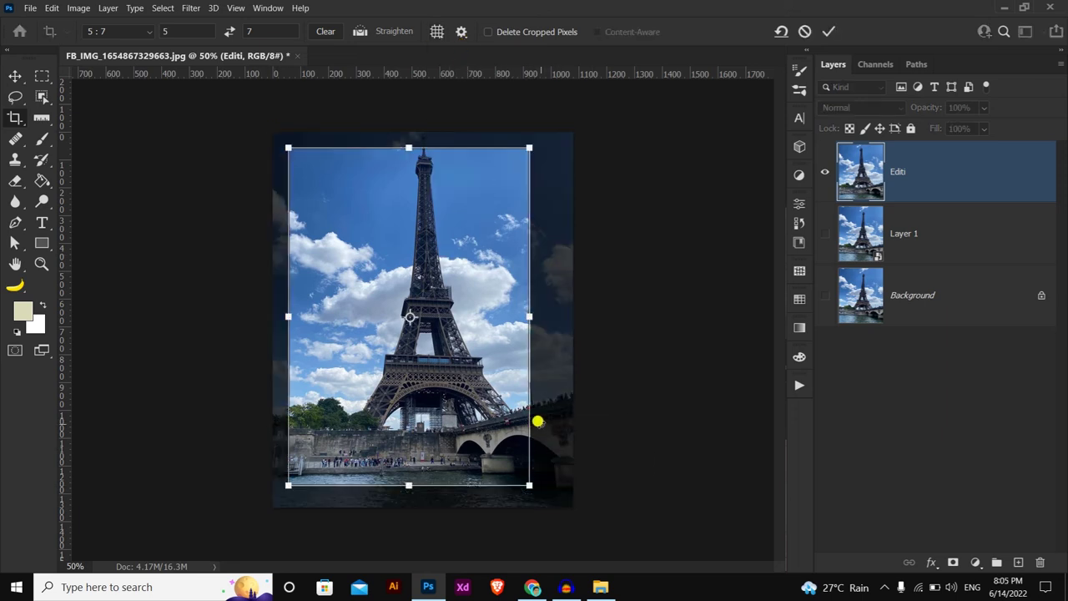
left_click(804, 31)
key("v")
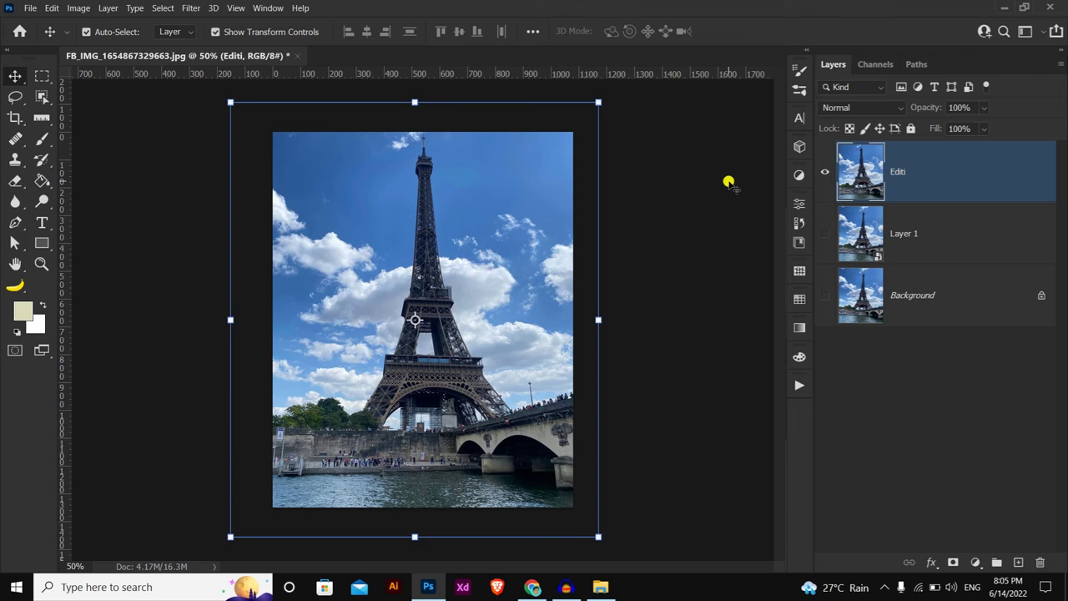
left_click(78, 8)
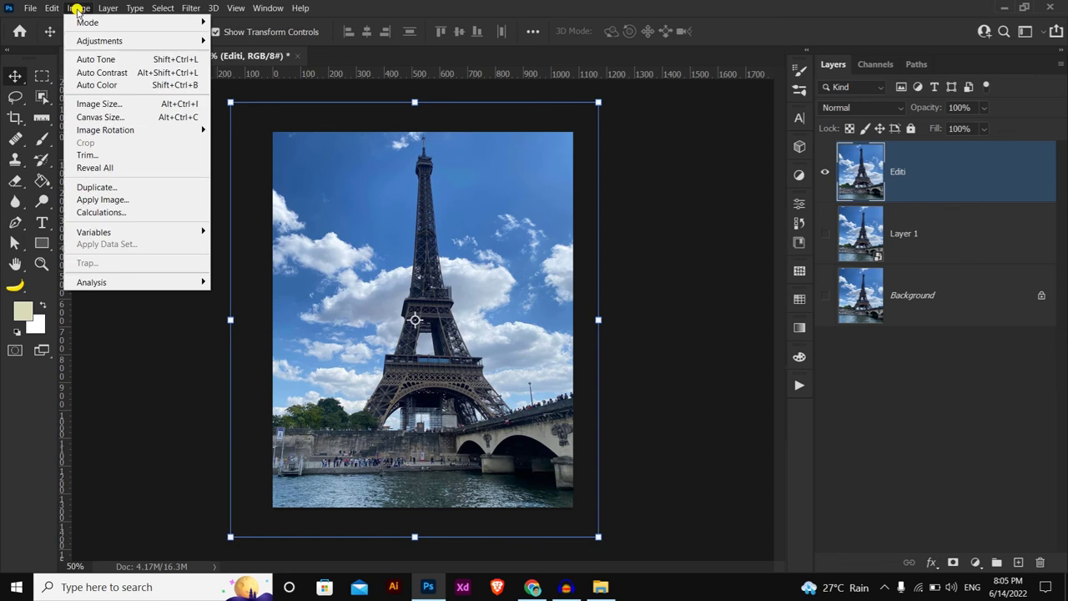
mouse_move(99, 41)
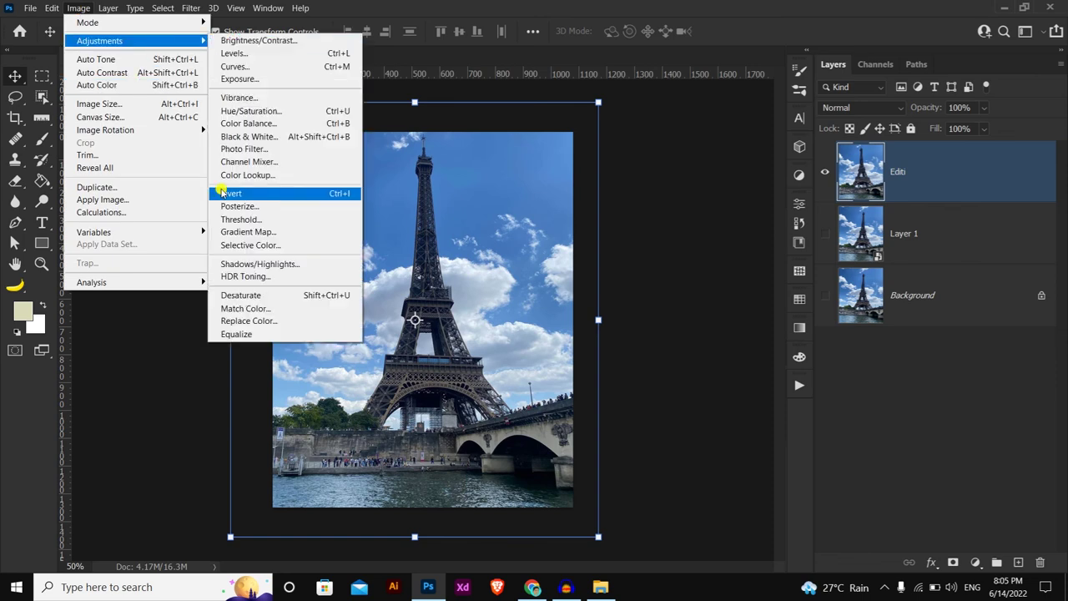
left_click(252, 175)
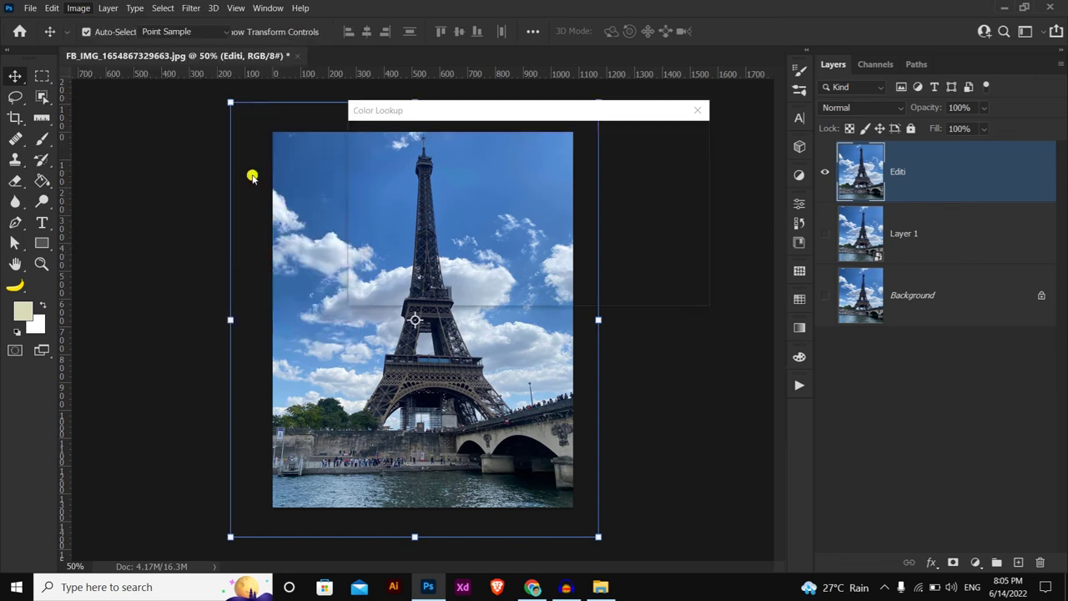
left_click_drag(508, 103, 713, 73)
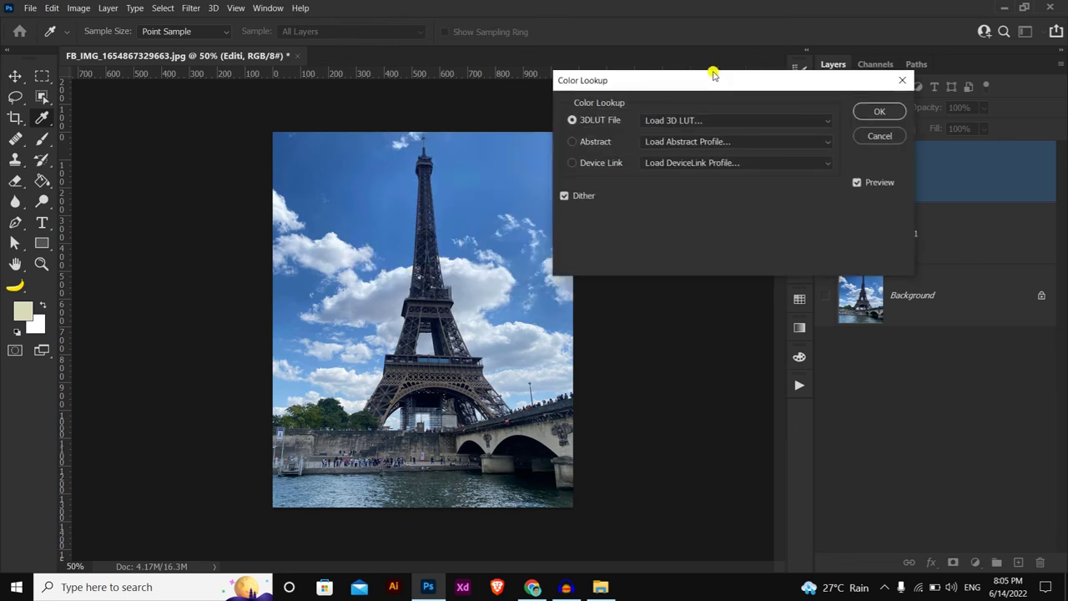
left_click(825, 120)
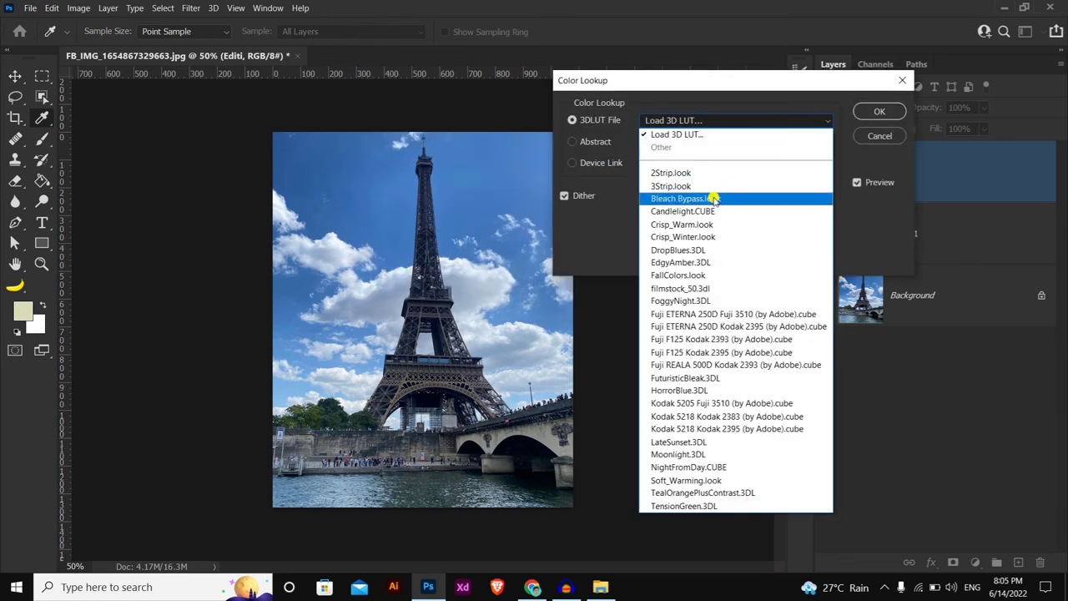
left_click(694, 250)
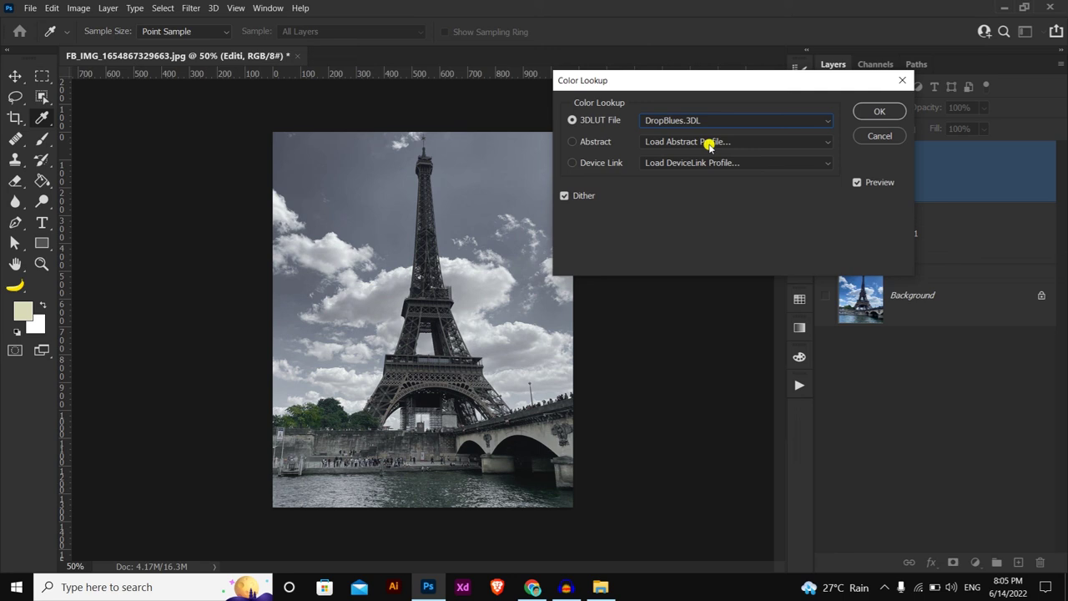
left_click(708, 144)
left_click(701, 160)
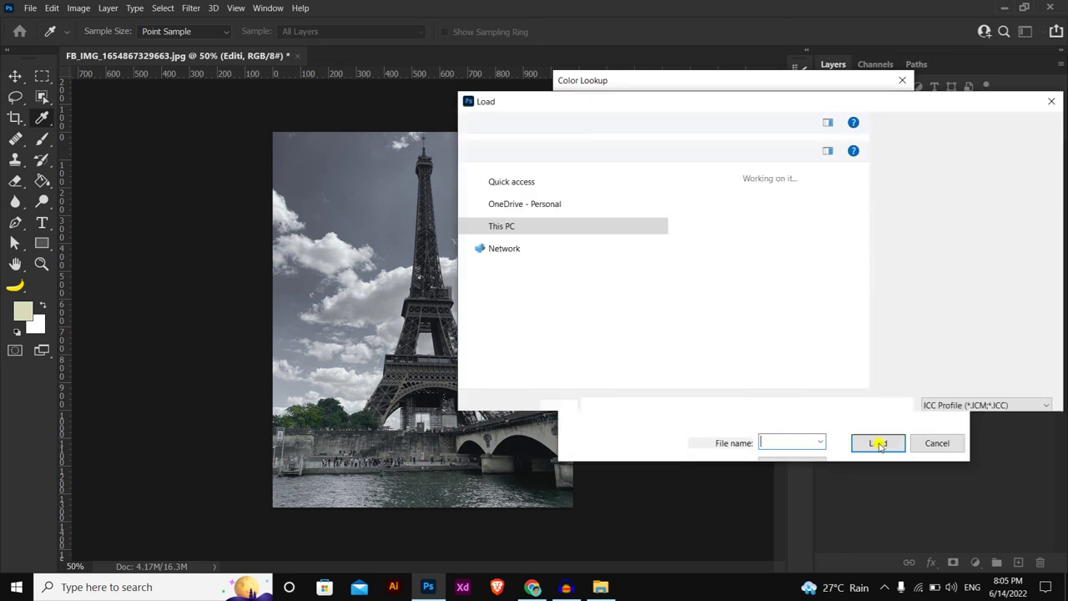
left_click(1013, 426)
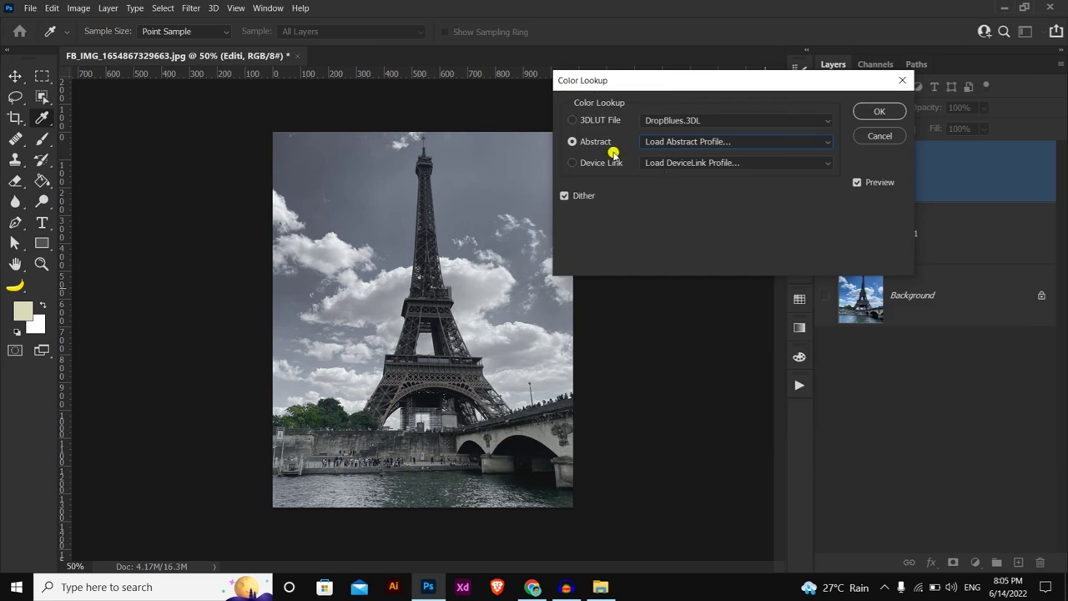
left_click(755, 141)
left_click(735, 133)
left_click(696, 120)
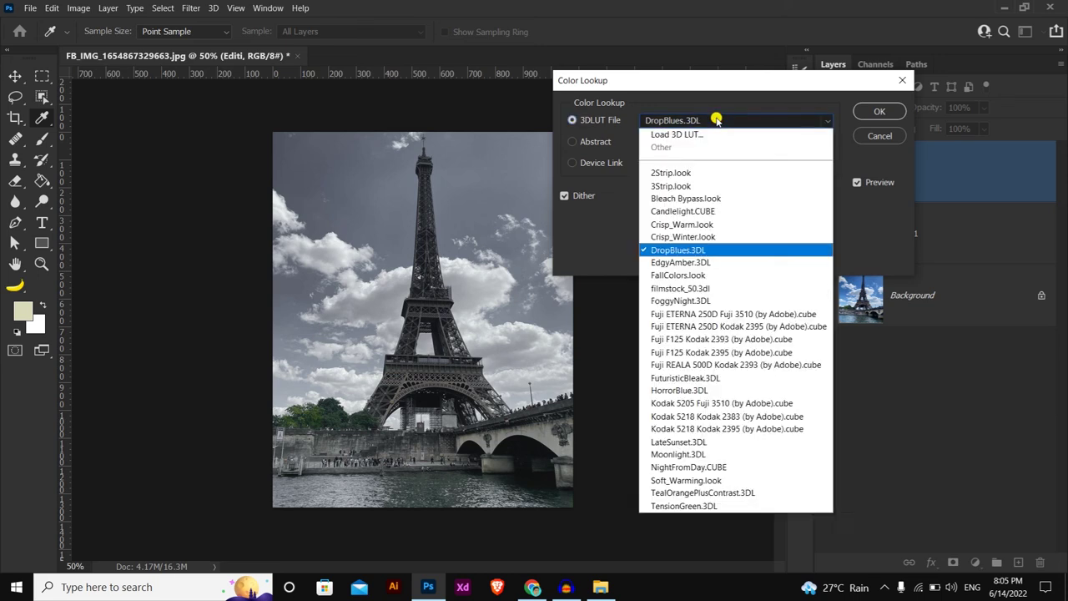
left_click(680, 390)
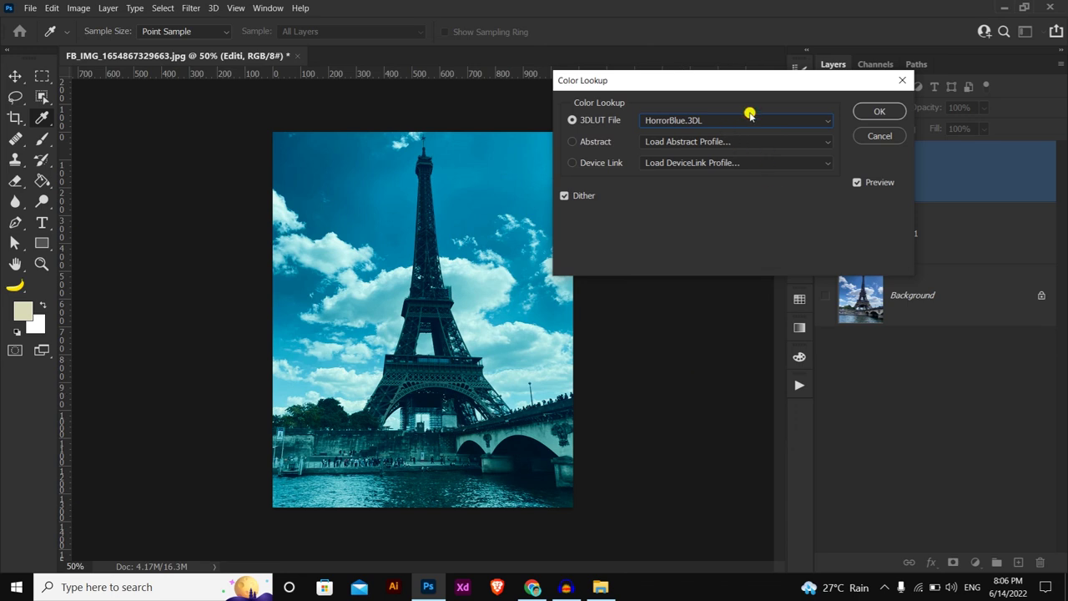
left_click(866, 135)
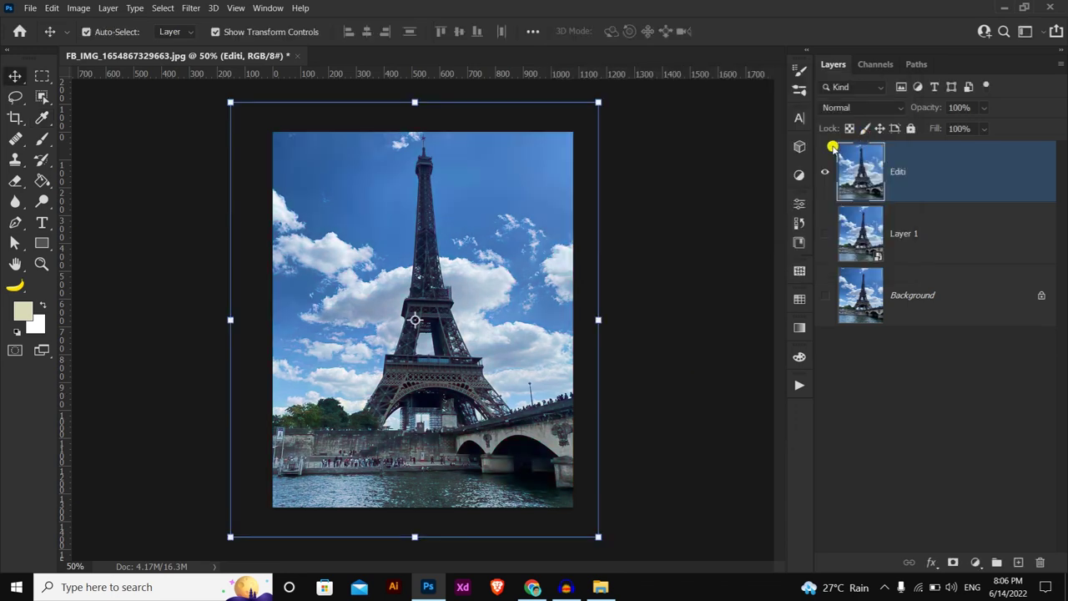
- Apply a Color Lookup adjustment using the Fuji ETERNA 250D Fuji 3510 (by Adobe).cube 3D LUT
left_click(73, 9)
mouse_move(99, 41)
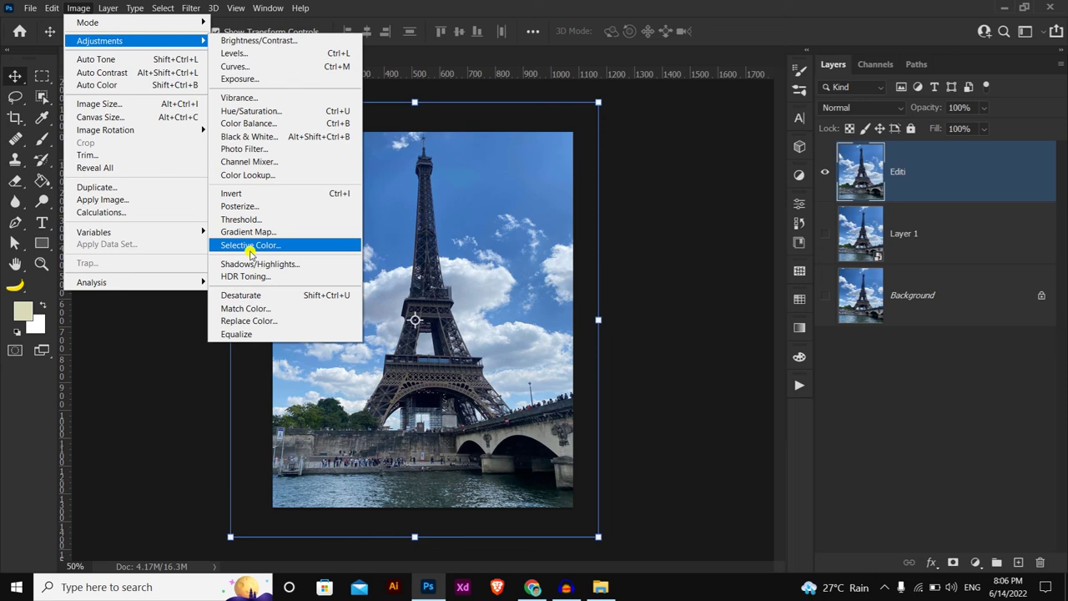
left_click(249, 175)
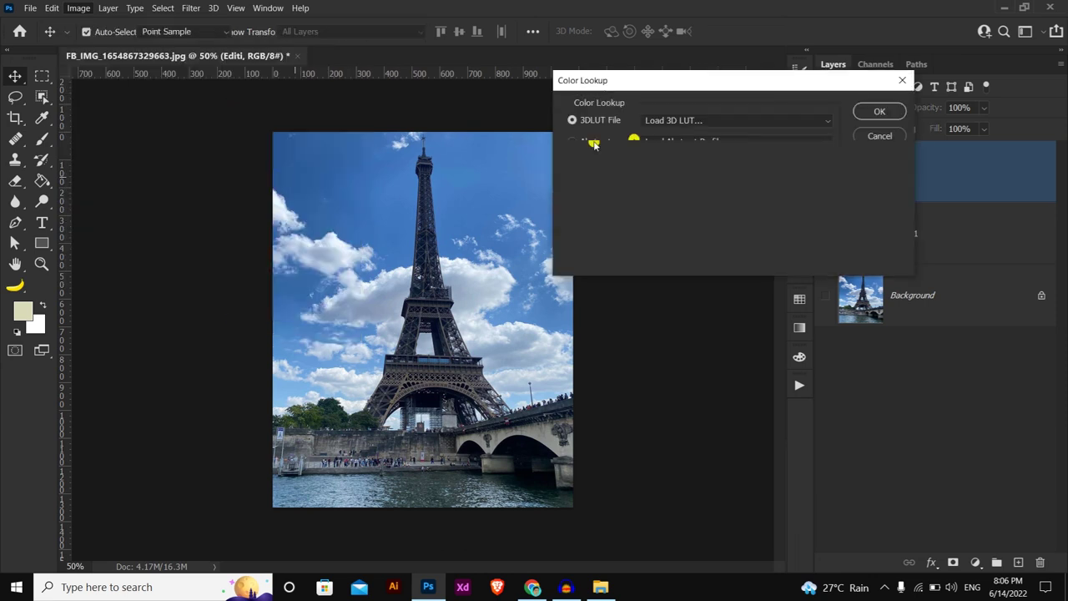
left_click(757, 119)
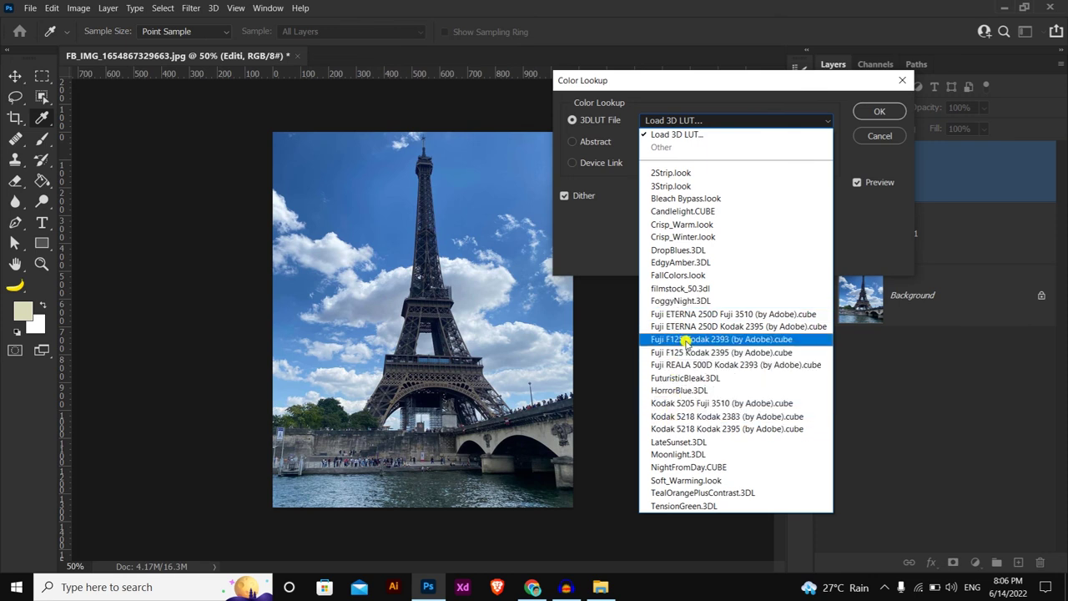
left_click(684, 315)
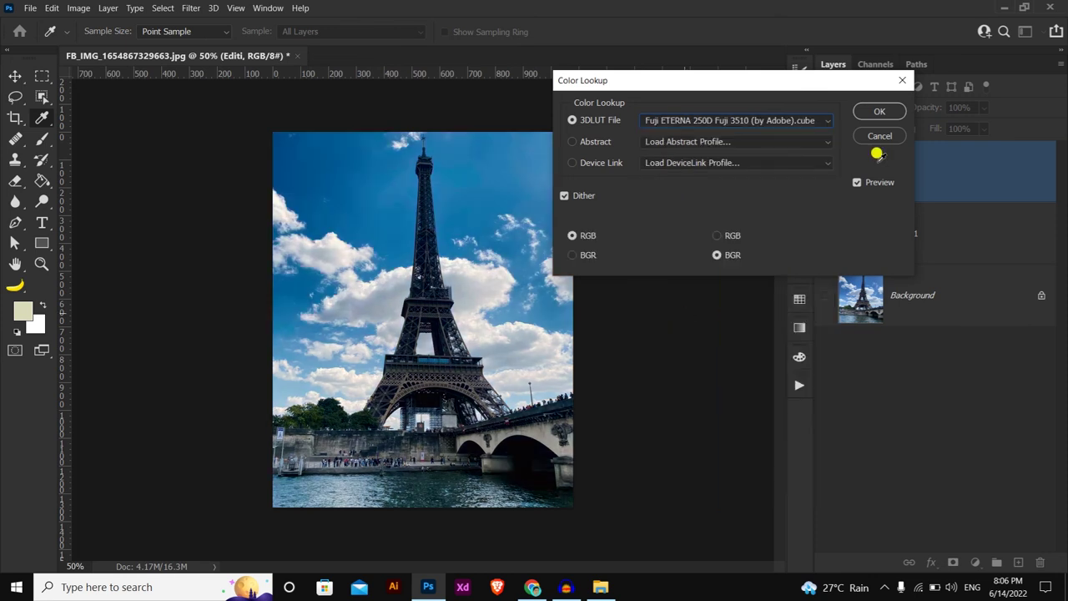
left_click(882, 113)
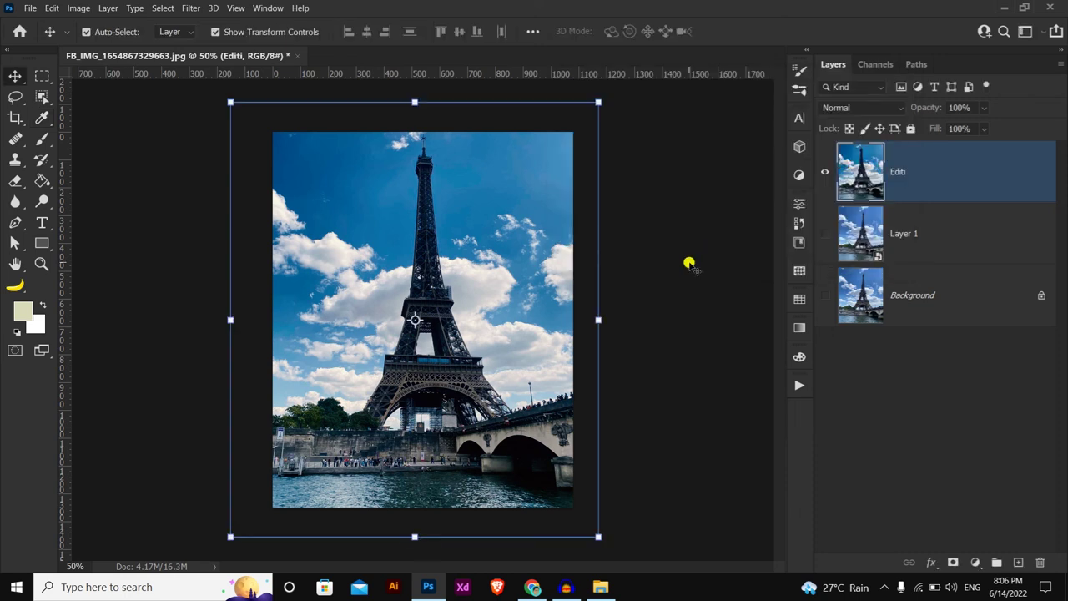